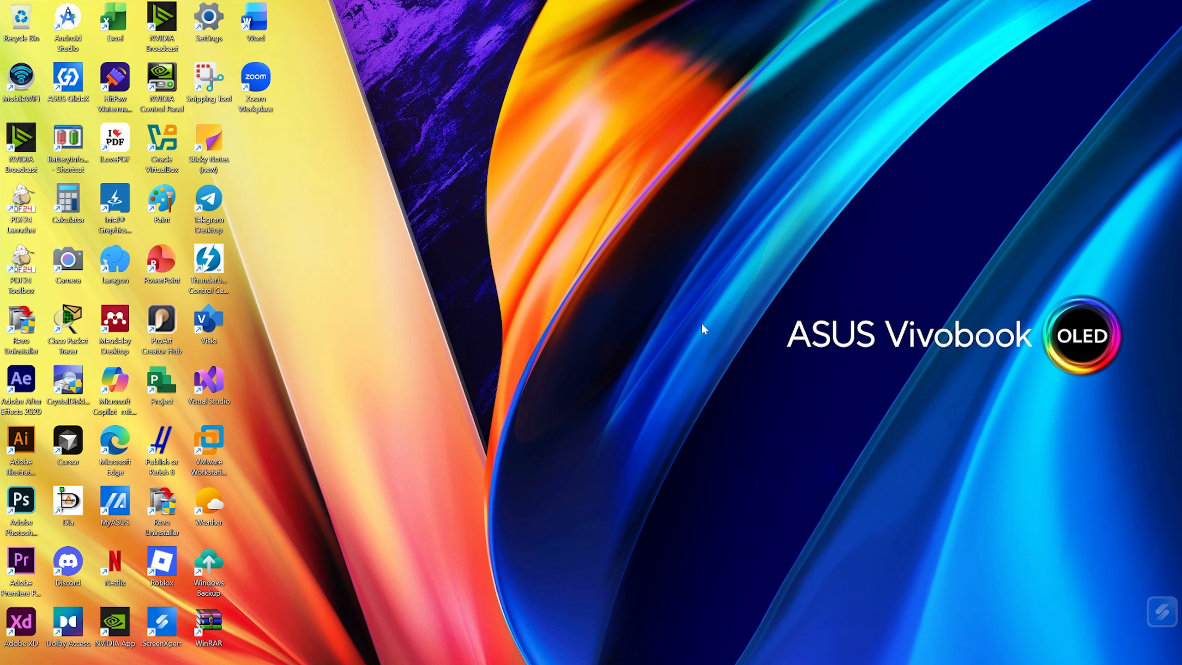
Search Windows for "services", open the Services console, and maximize its window
left_click(397, 651)
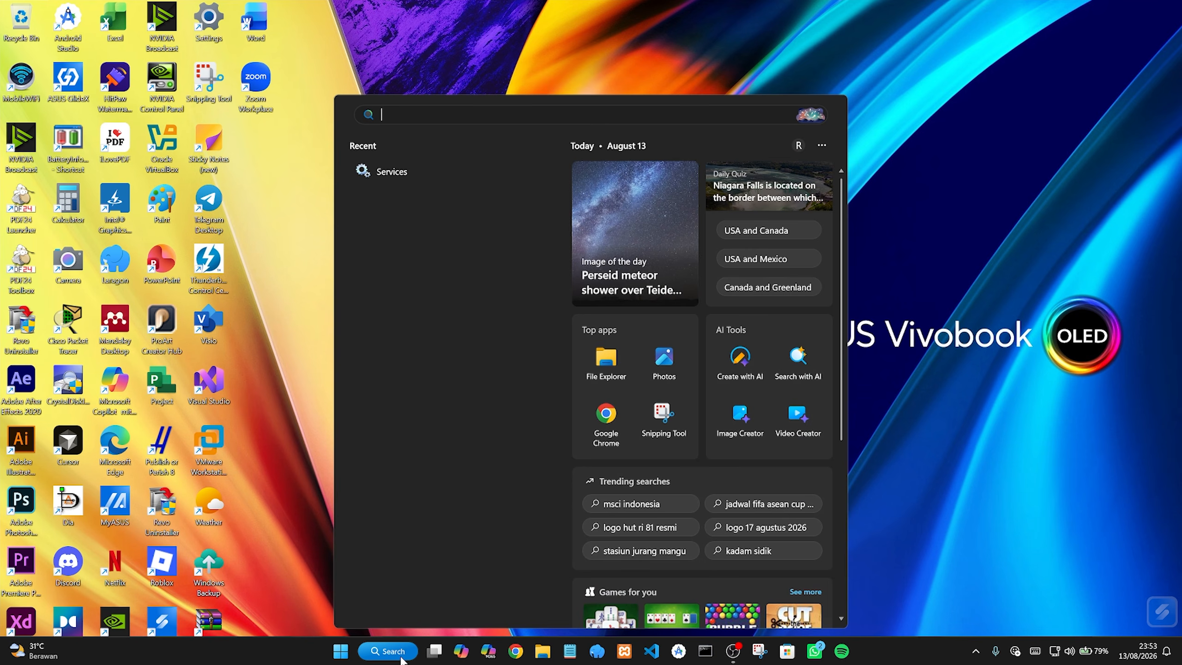
type("services")
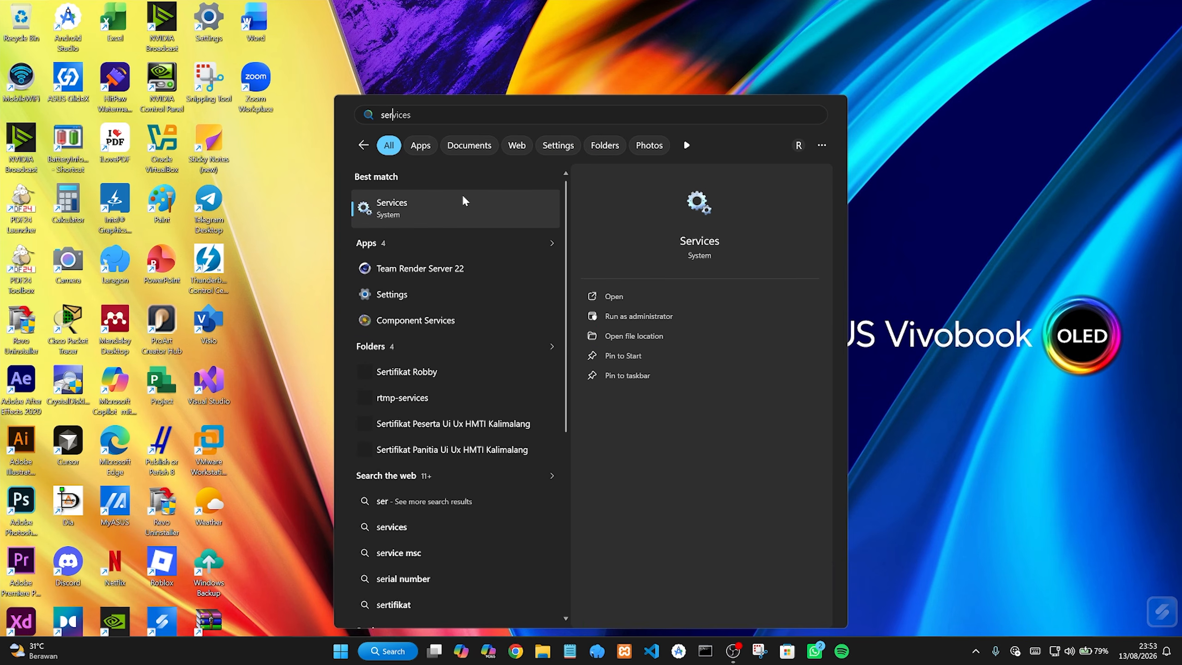
left_click(626, 293)
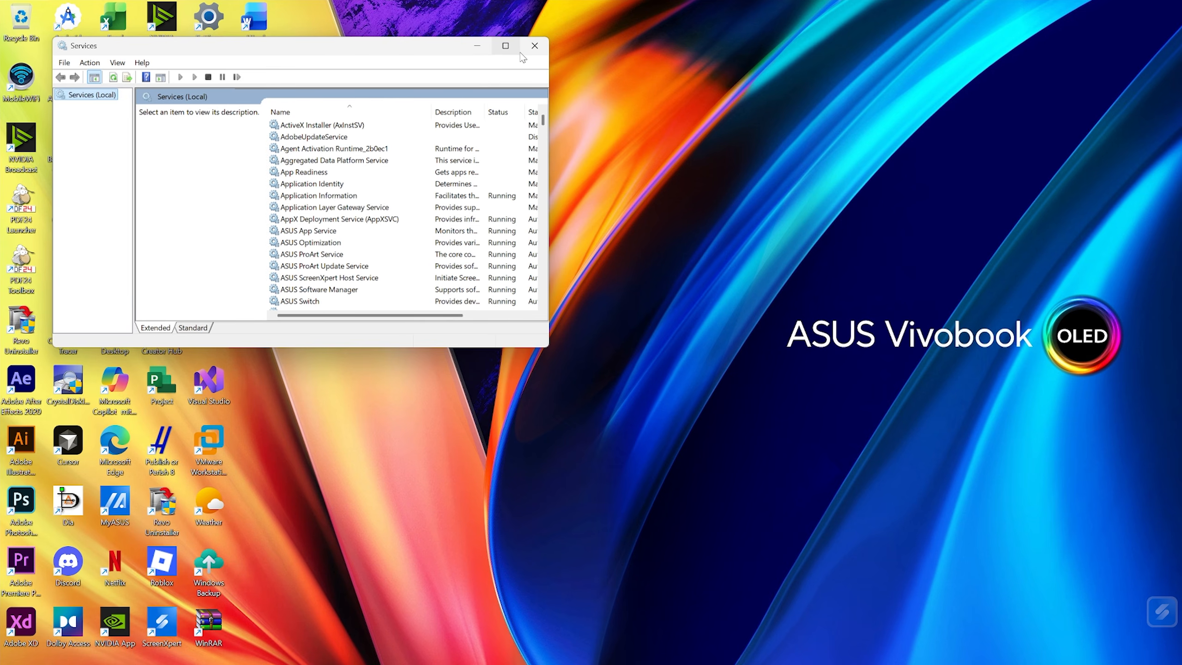
left_click(508, 47)
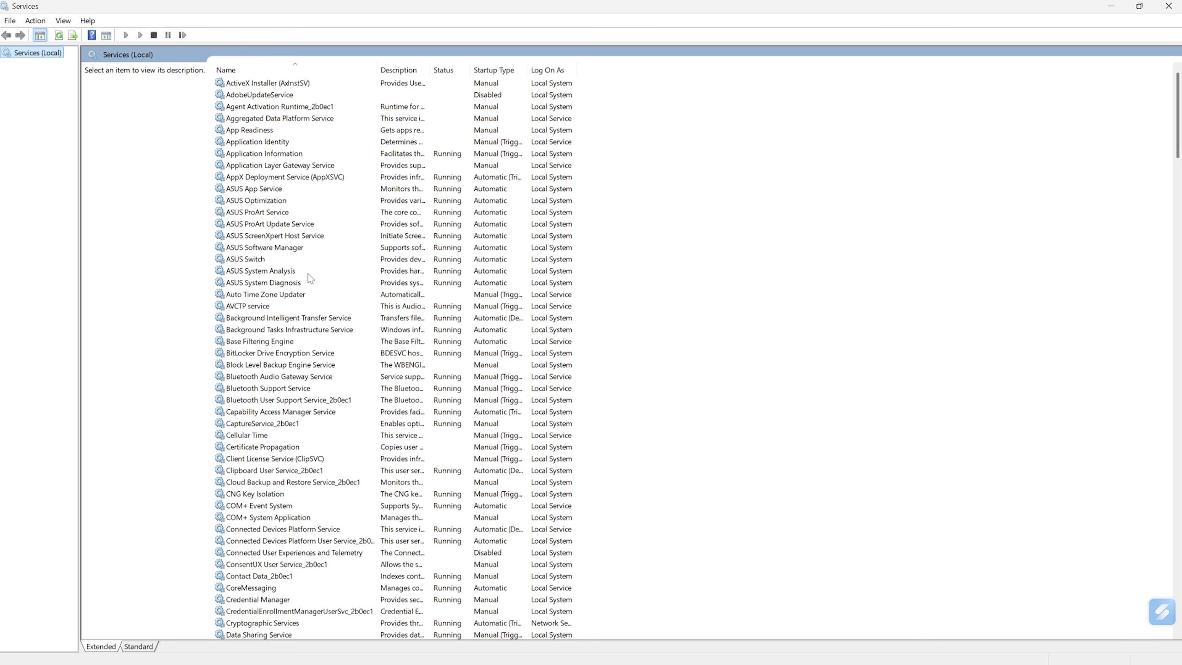
Find the BitLocker Drive Encryption Service in the services list and select it to view its description
scroll(244, 338, "down", 2)
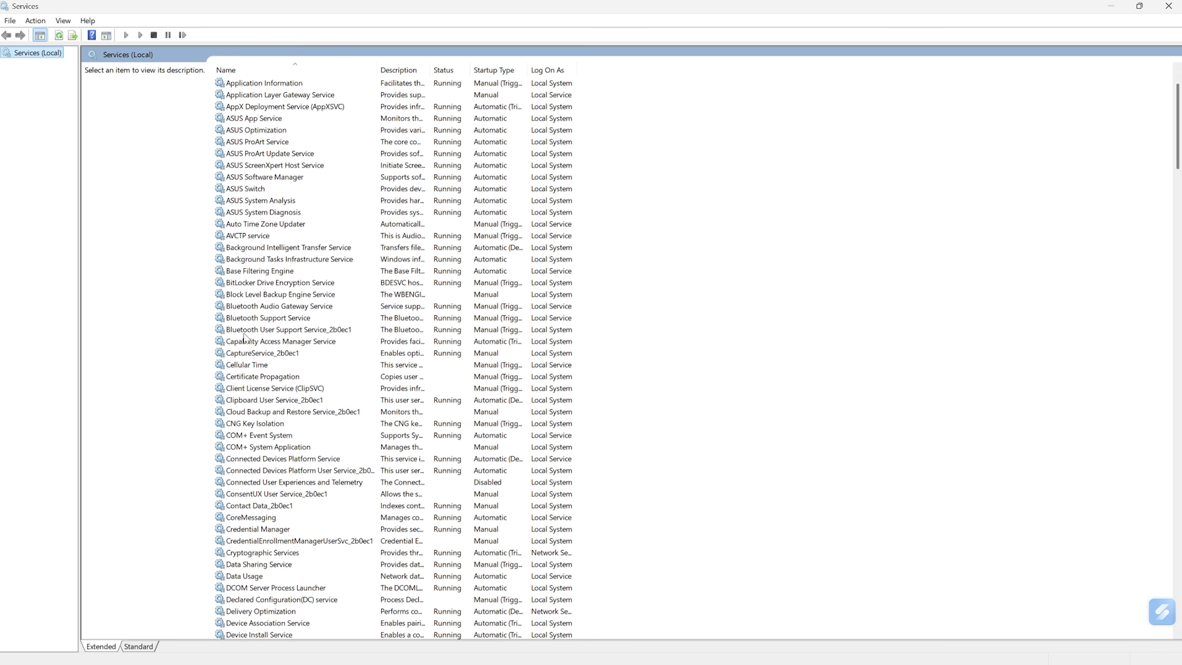
scroll(243, 339, "up", 2)
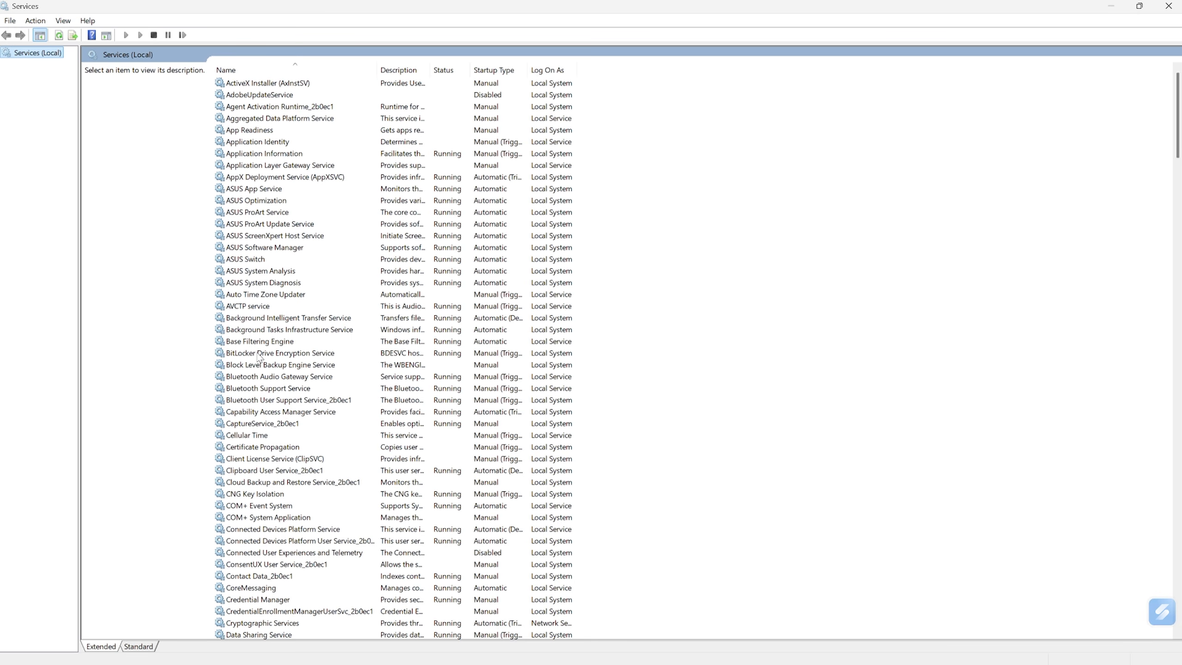
left_click(305, 354)
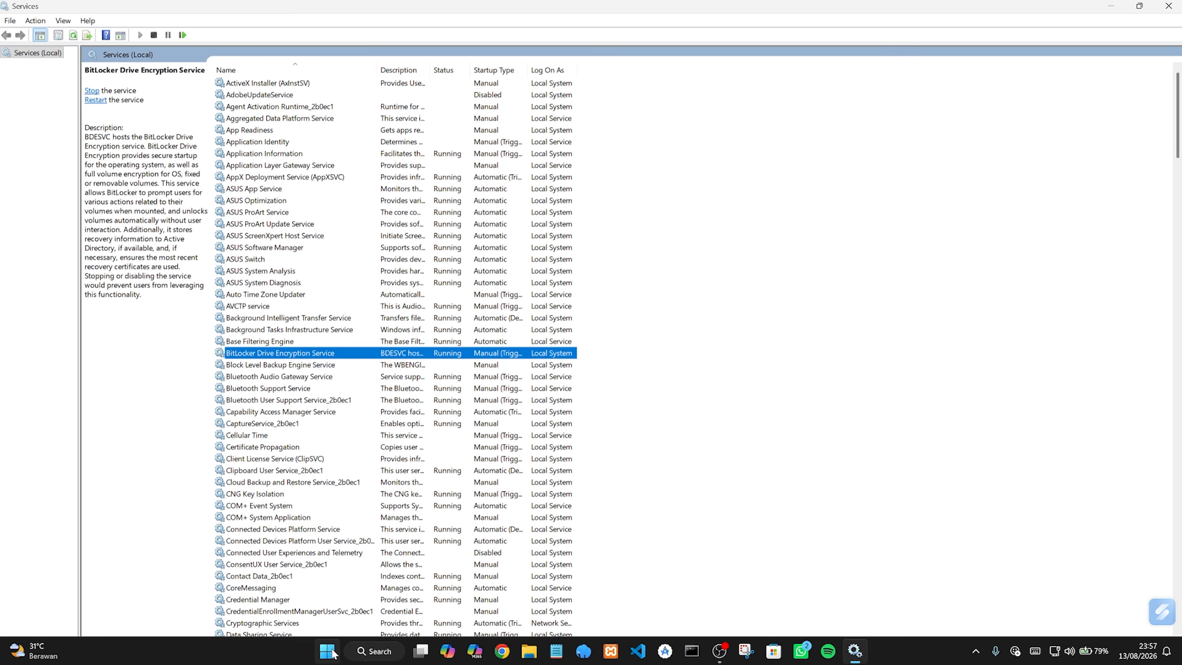
Open Windows Settings, check the Device encryption status under Privacy & security, and close Settings
left_click(333, 652)
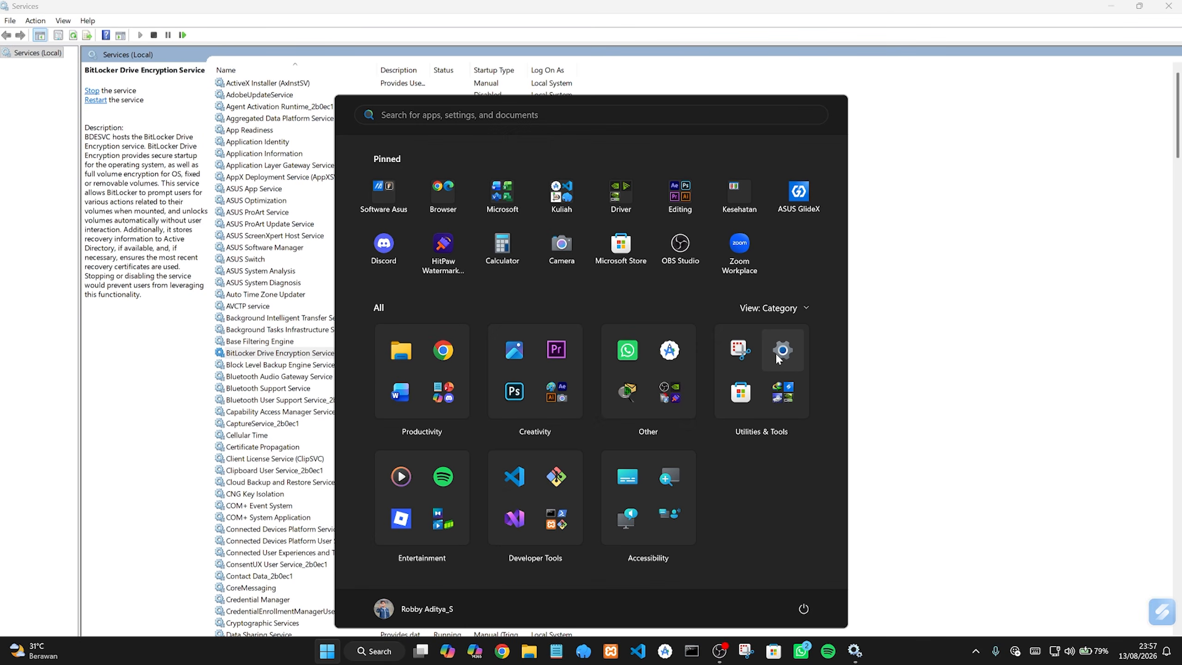
left_click(778, 357)
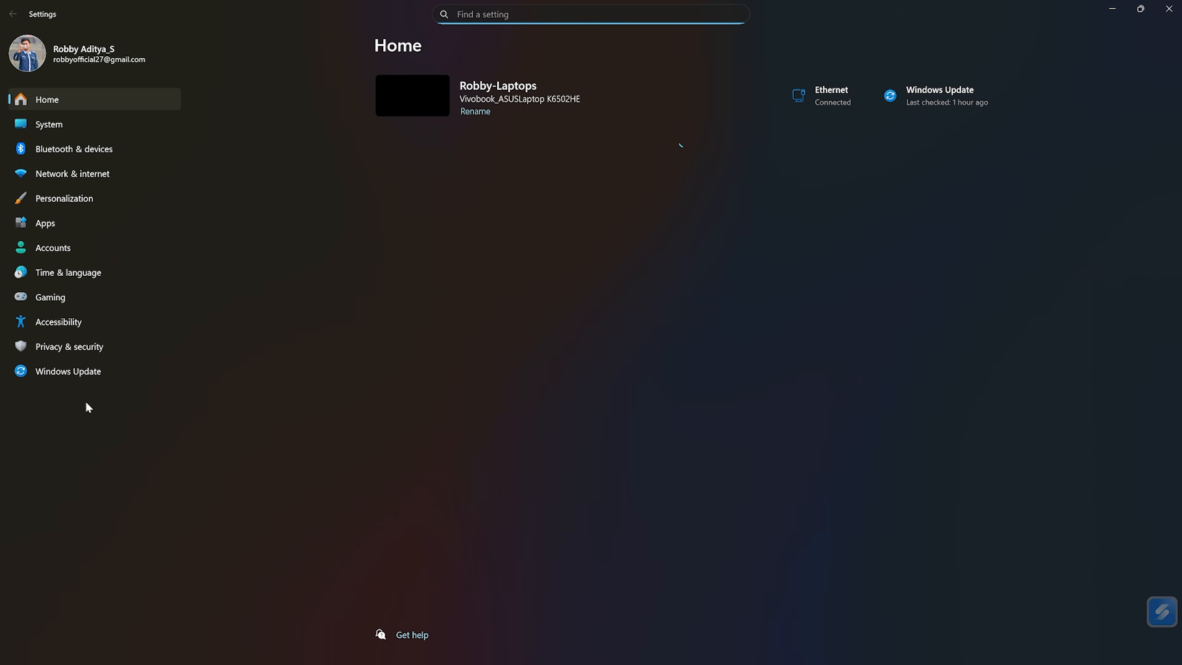
left_click(92, 348)
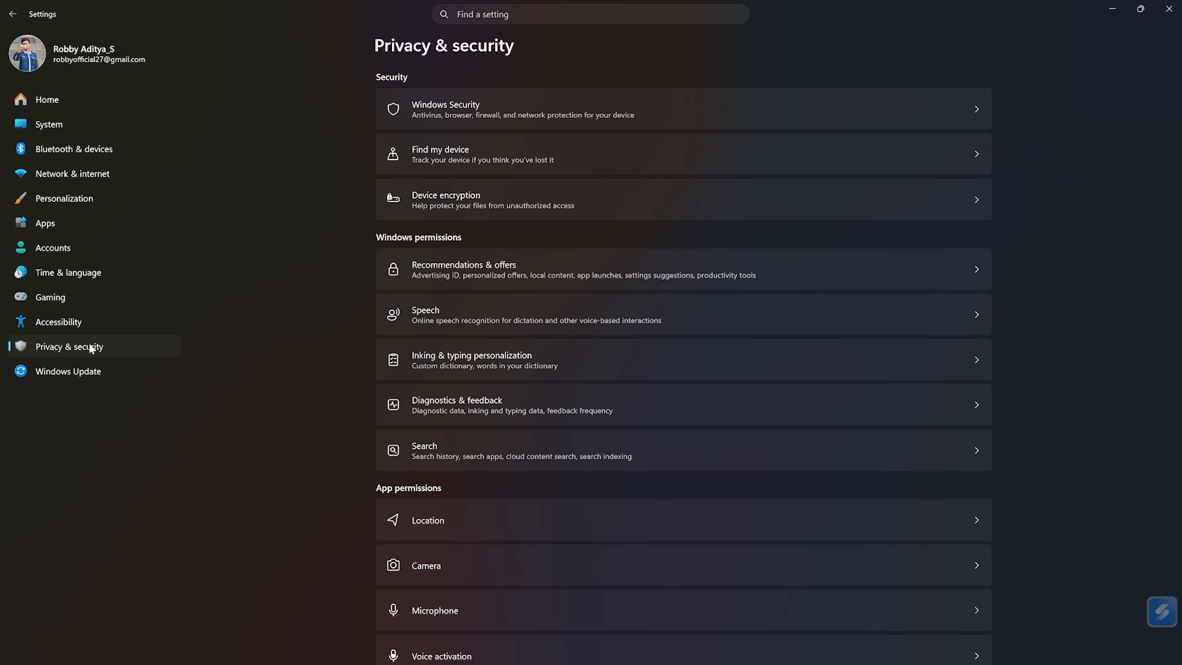
left_click(478, 202)
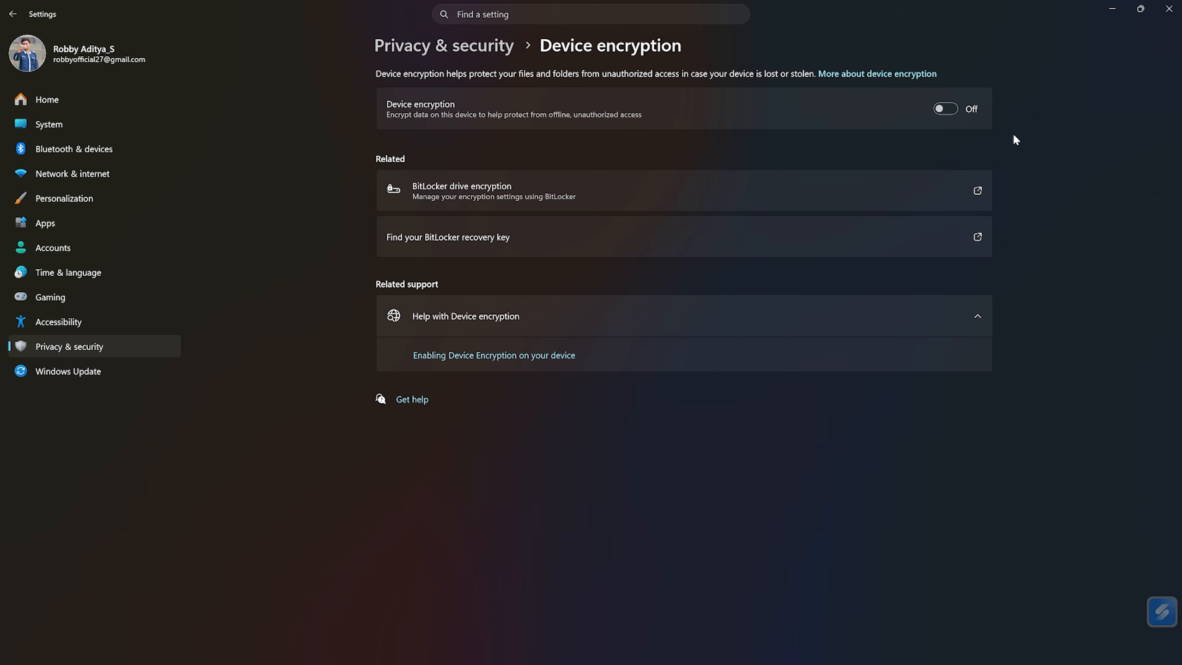
left_click(841, 652)
left_click(1170, 14)
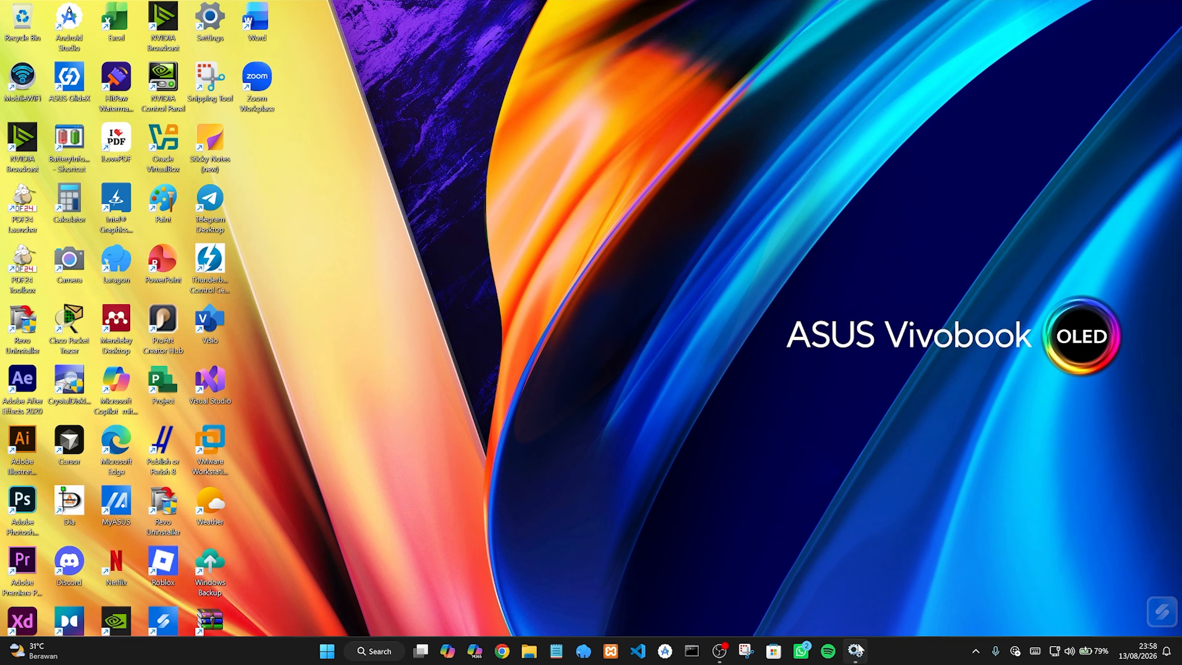
Return to the Services console, stop the BitLocker Drive Encryption Service, and set its startup type to Disabled
left_click(855, 650)
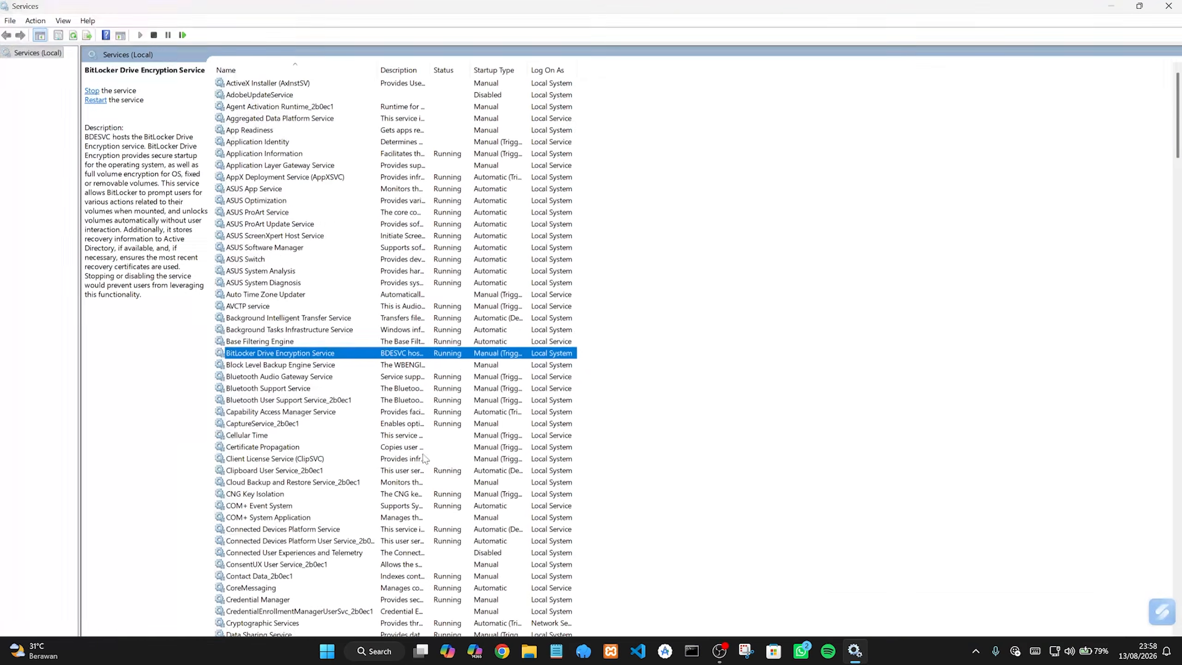
right_click(331, 357)
left_click(365, 469)
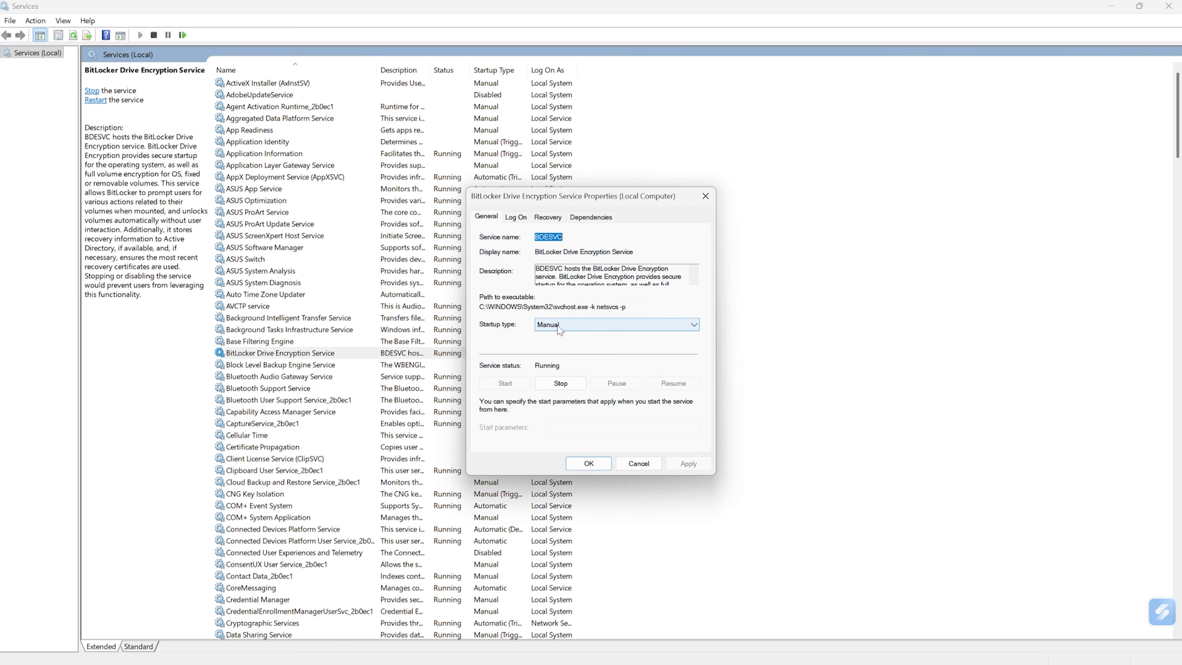
left_click(561, 382)
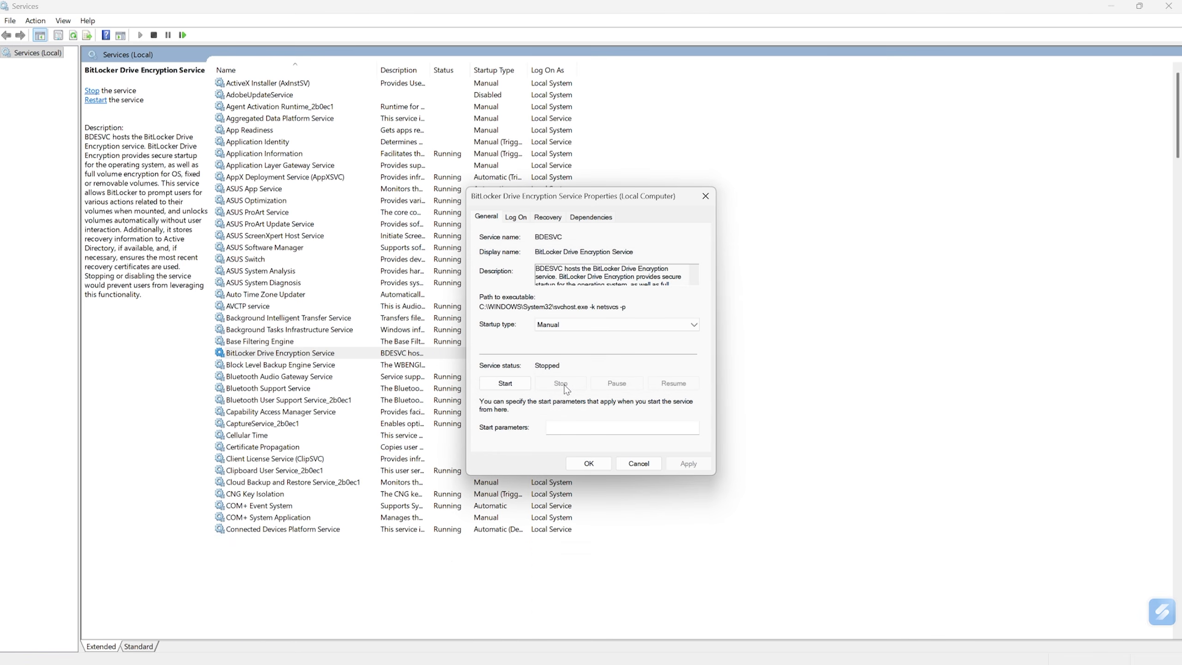
left_click(555, 324)
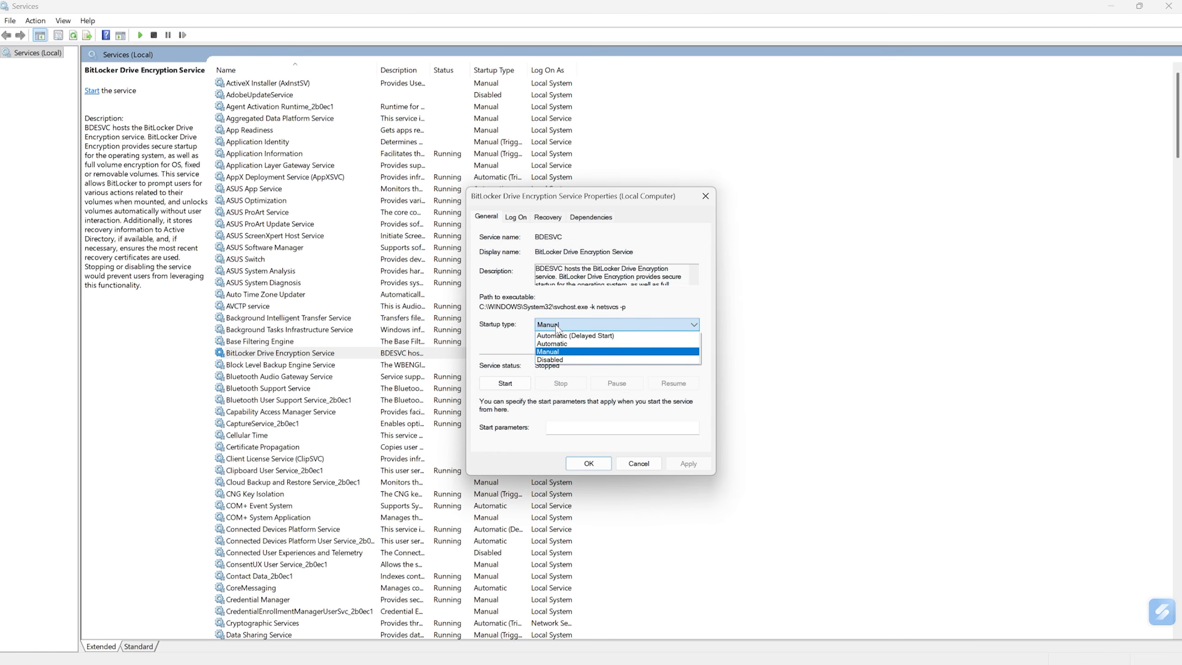
left_click(560, 361)
left_click(689, 463)
left_click(589, 463)
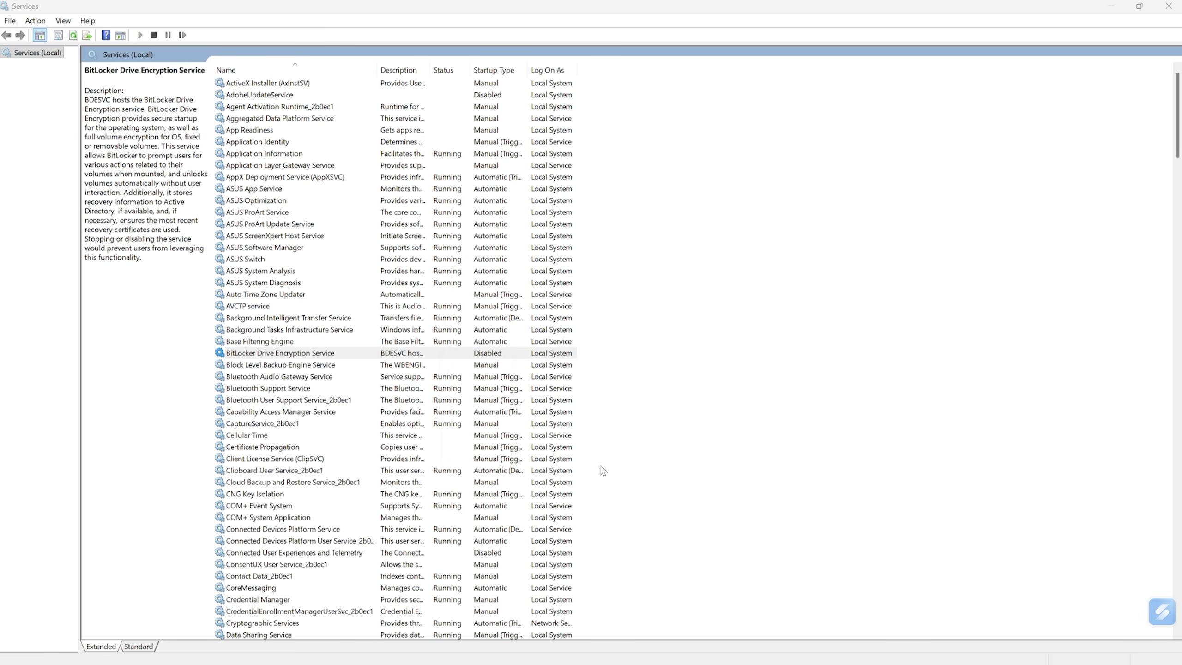
right_click(350, 354)
left_click(480, 353)
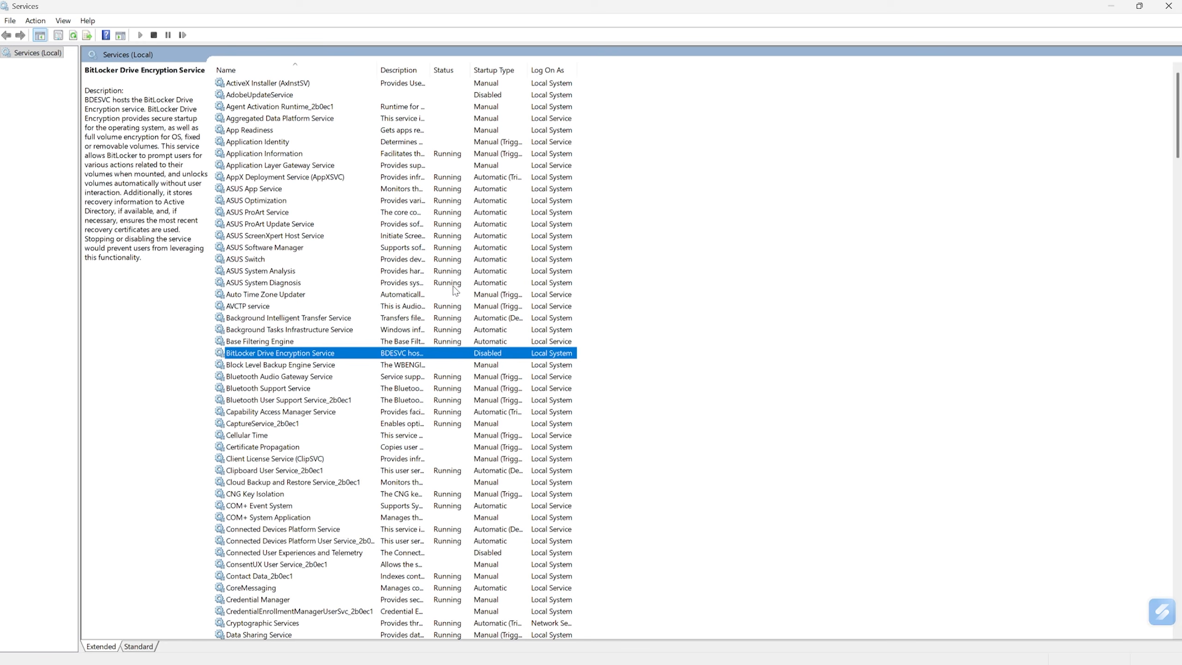
left_click(269, 392)
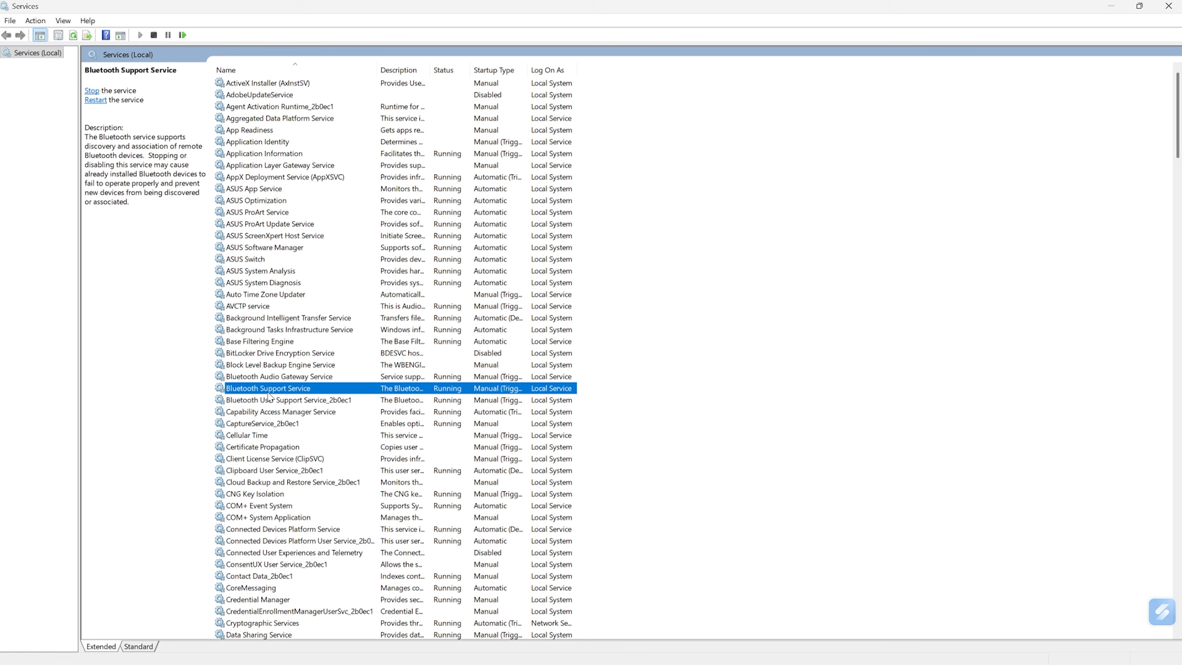
key("Down")
key("Down")
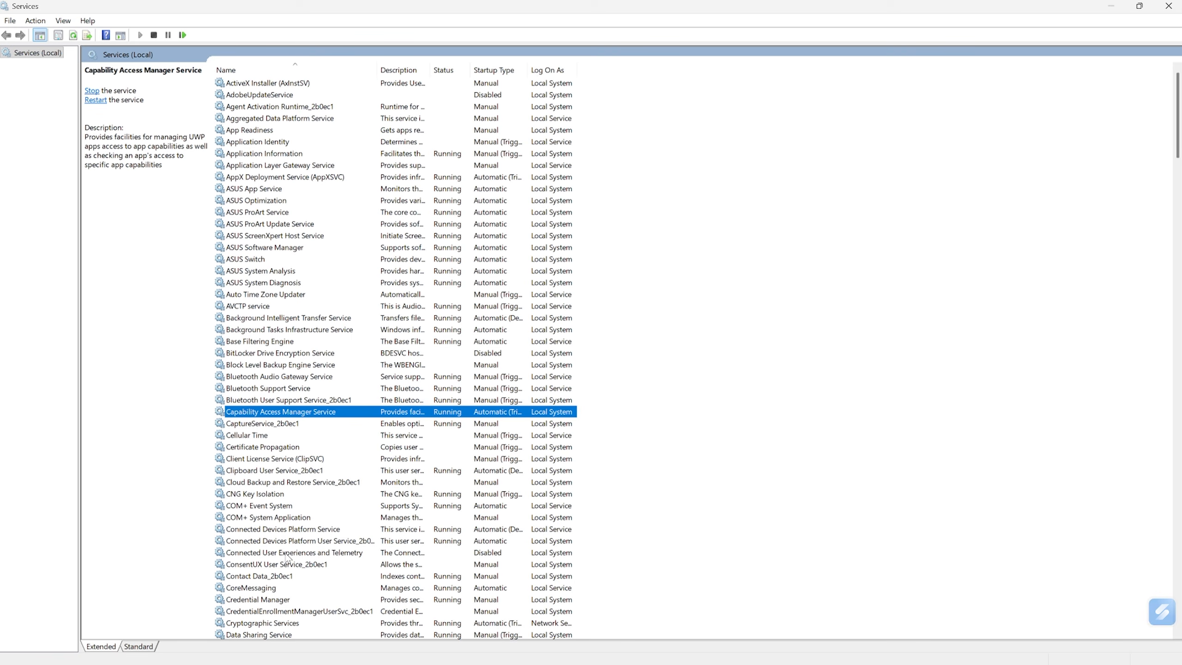
Check the startup type of the Connected User Experiences and Telemetry service in its properties, then close them
left_click(316, 553)
right_click(340, 554)
left_click(368, 529)
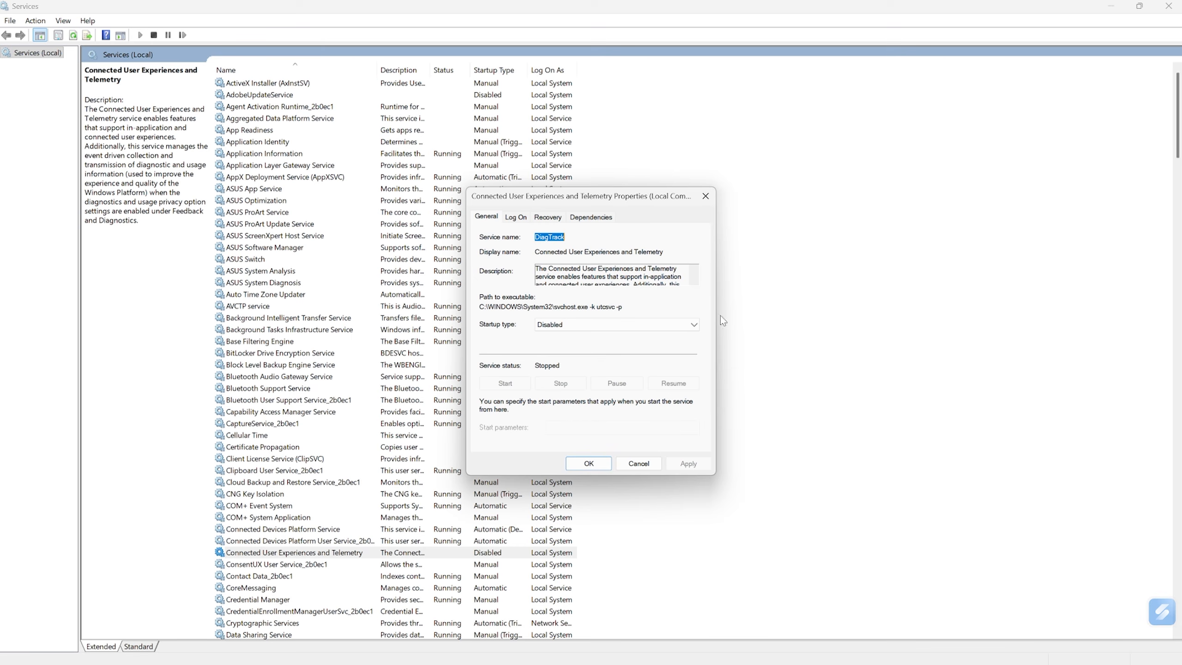
left_click(554, 326)
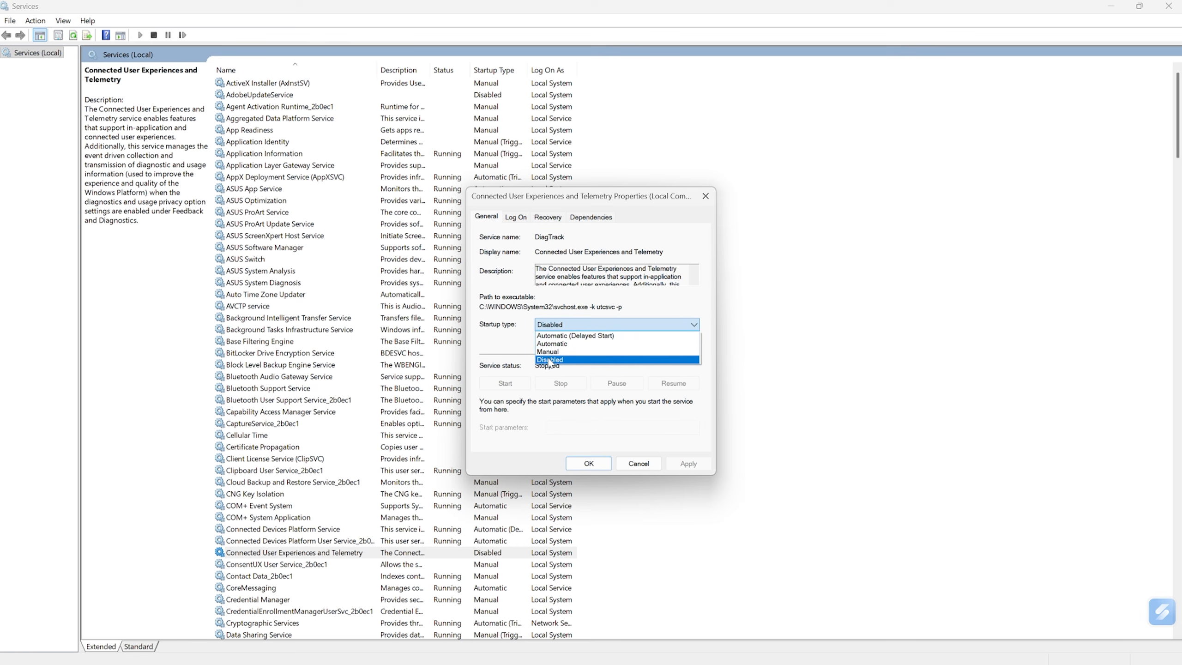
left_click(510, 344)
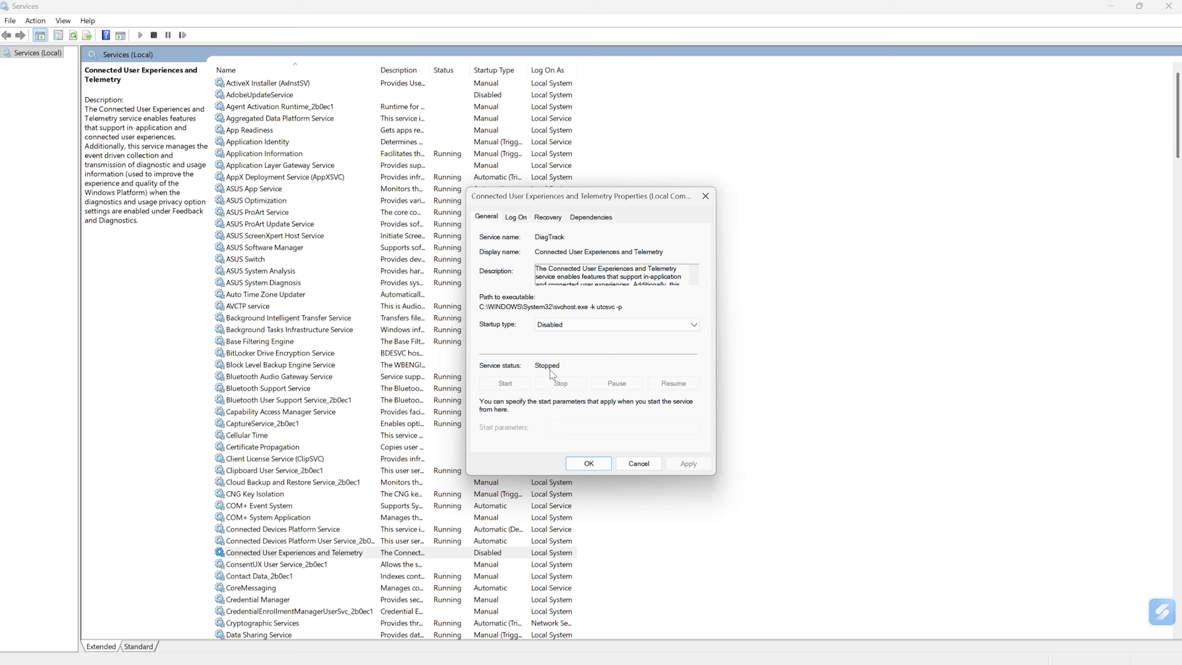
left_click(587, 463)
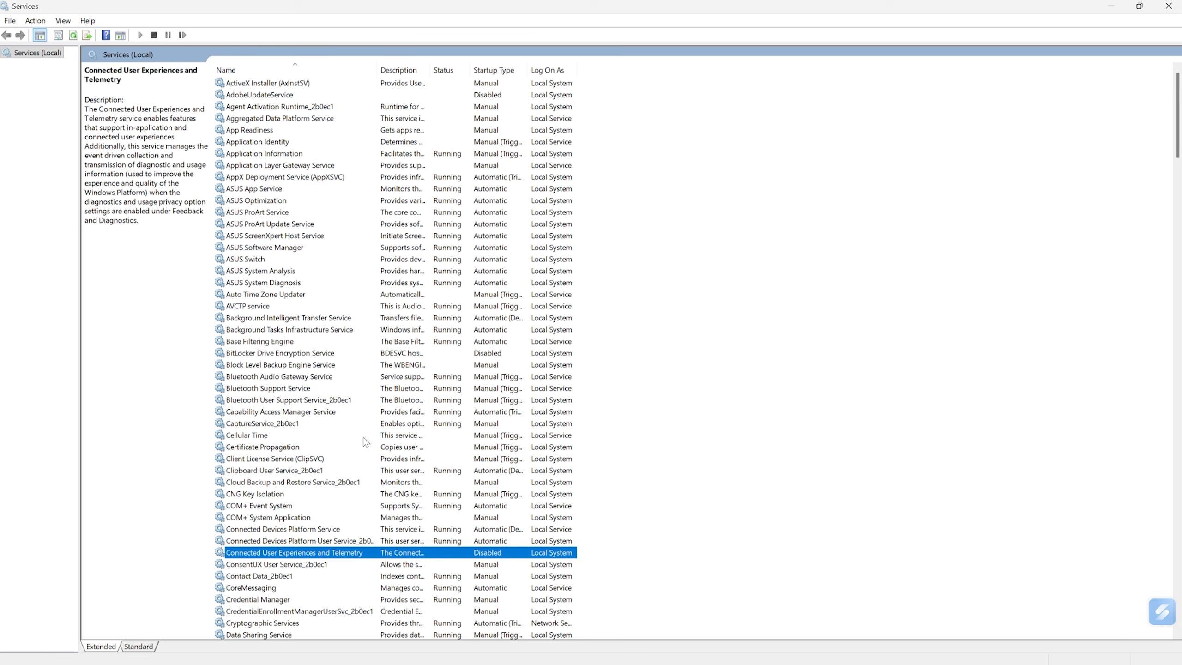
Stop the Distributed Link Tracking Client service and set its startup type to Disabled
scroll(365, 442, "down", 5)
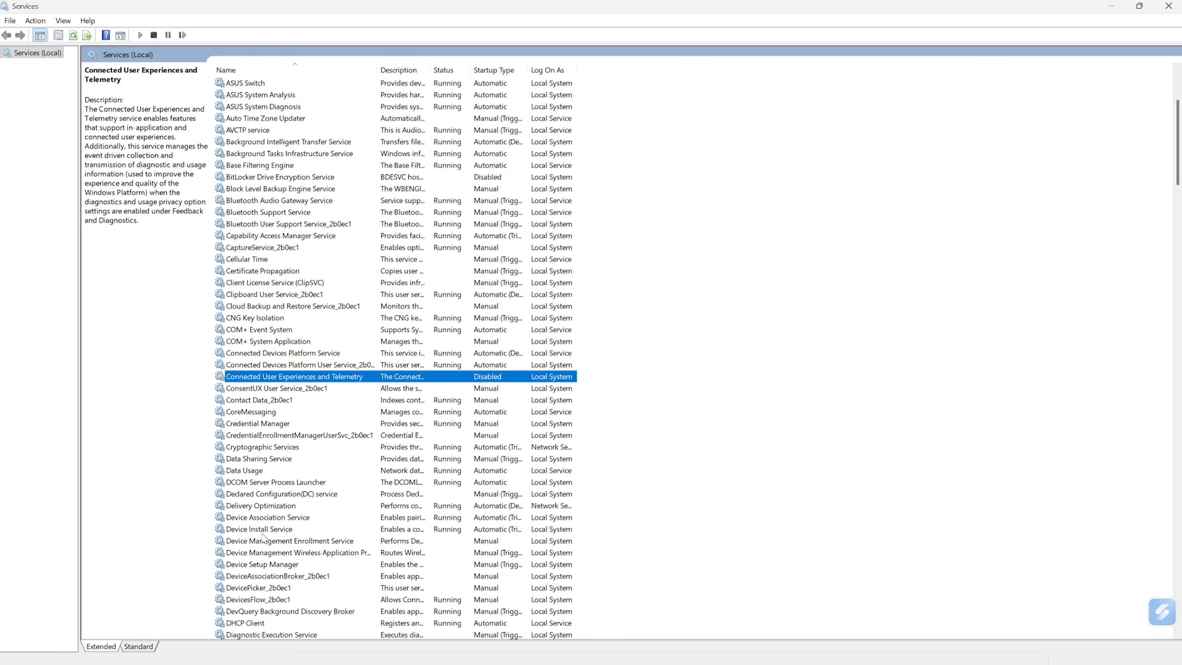
scroll(264, 538, "down", 3)
left_click(229, 611)
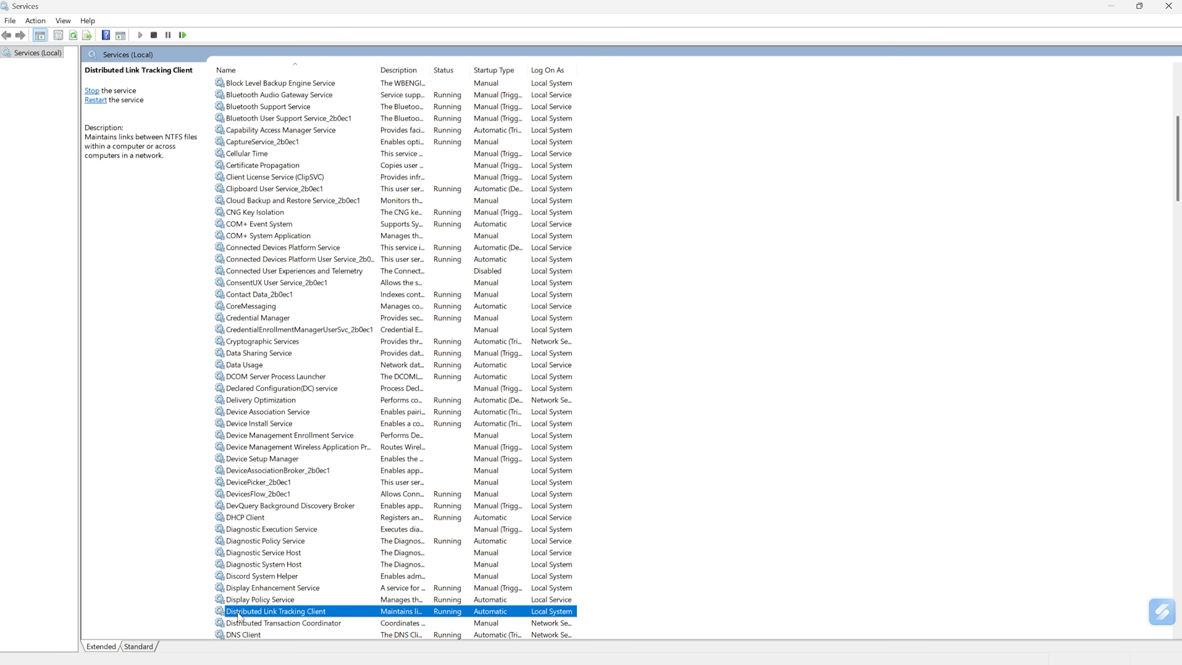
right_click(267, 613)
left_click(305, 580)
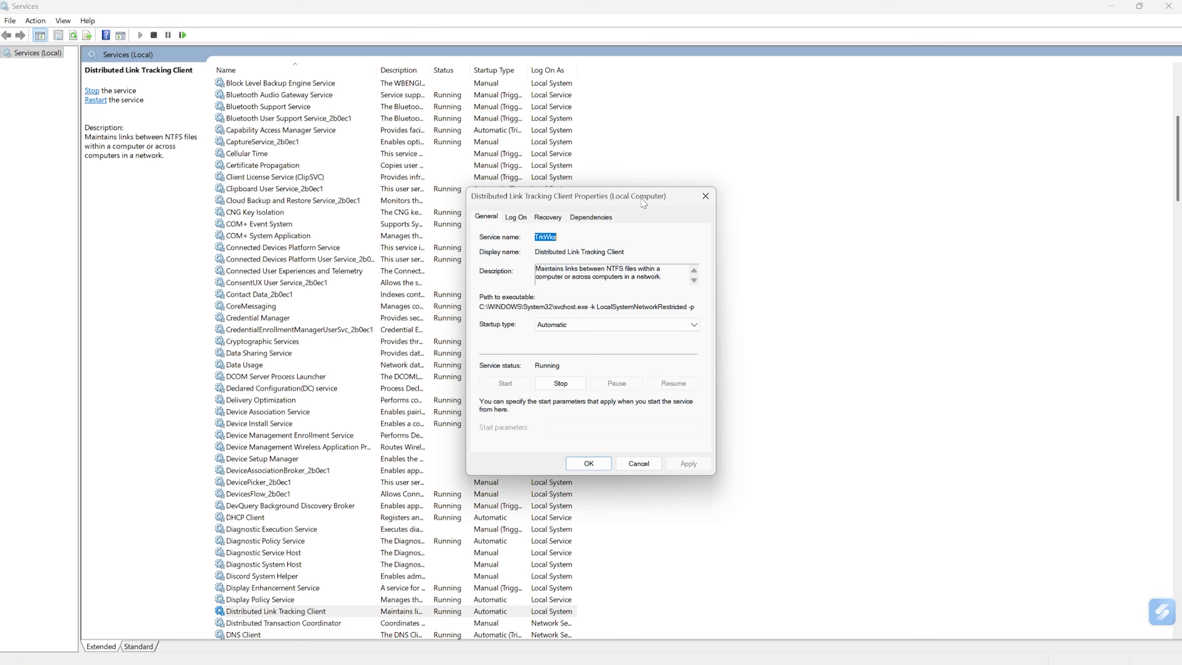
left_click(560, 382)
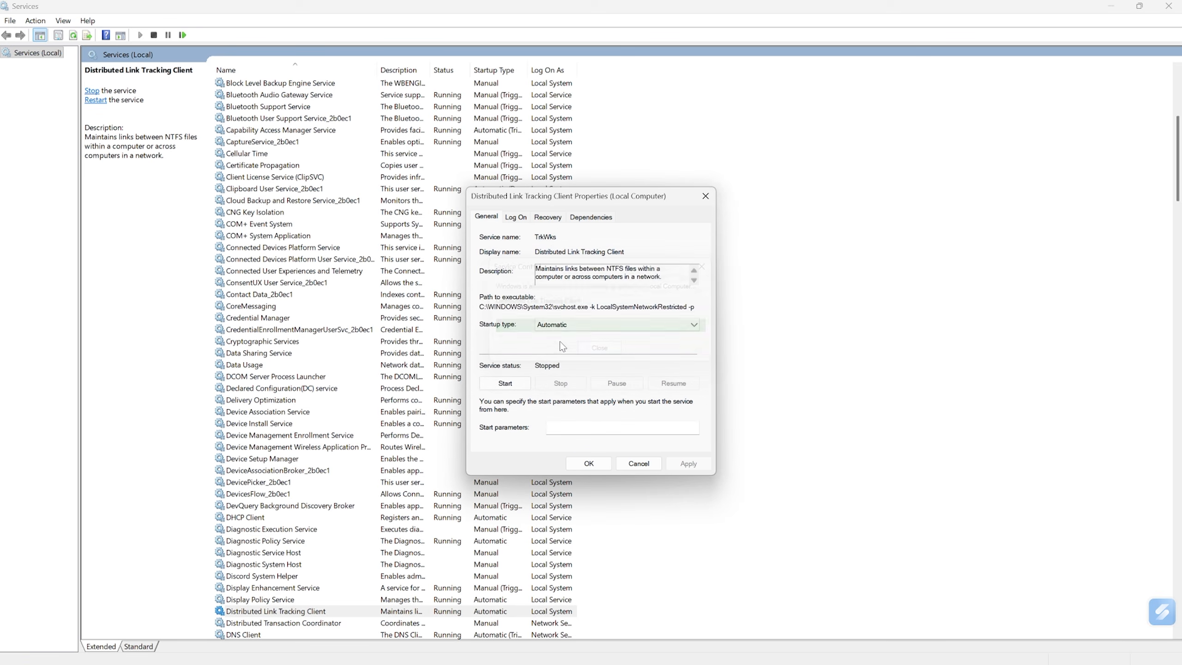
left_click(575, 325)
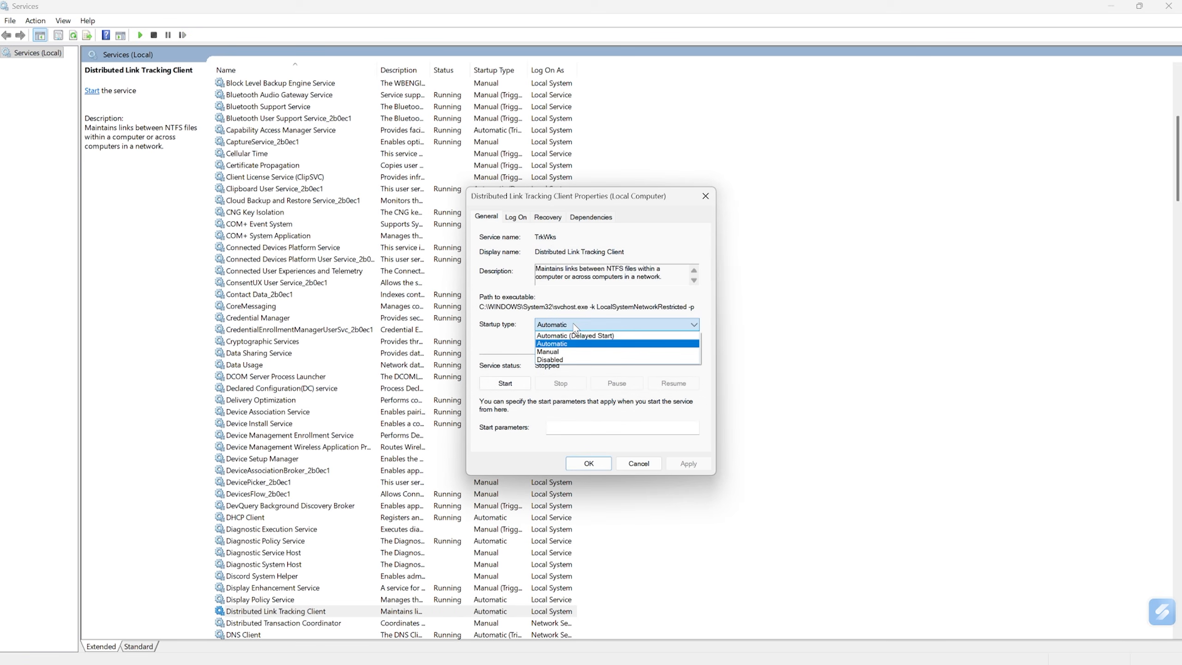
left_click(558, 360)
left_click(689, 463)
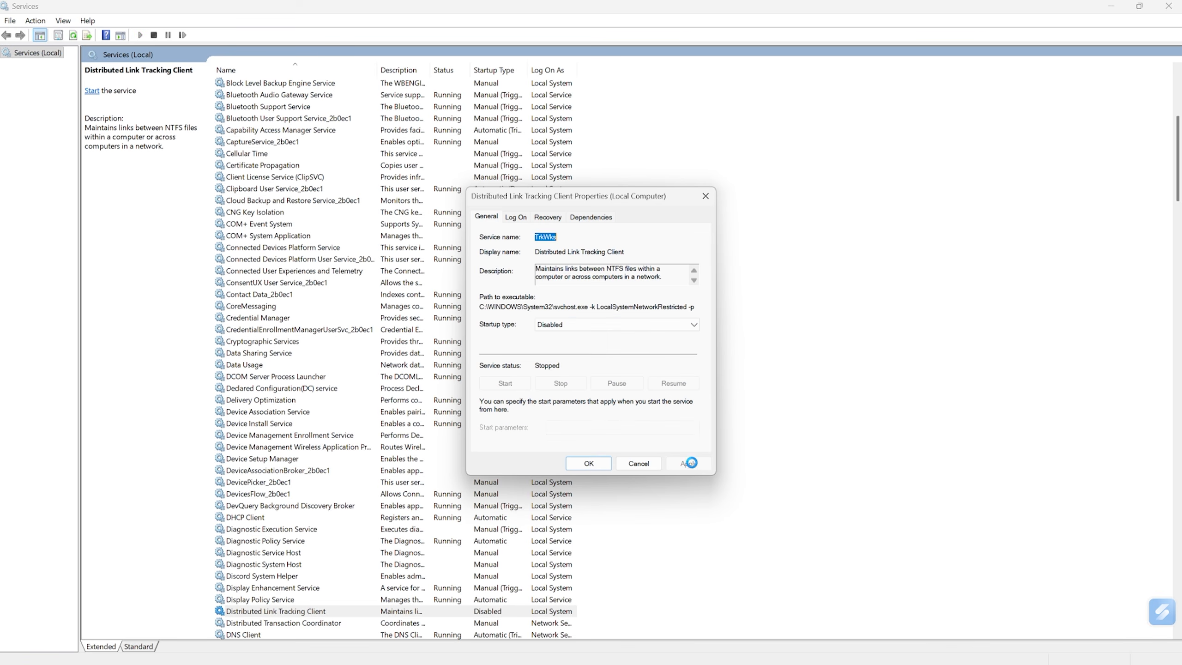
left_click(600, 463)
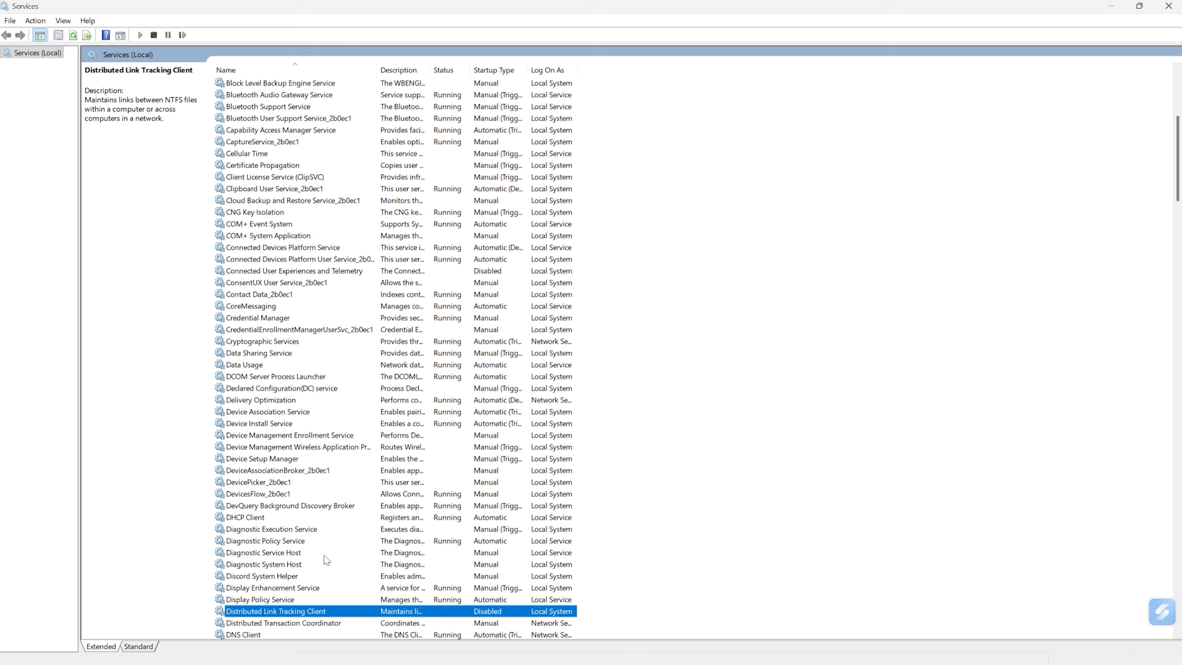
Set the startup type of the Downloaded Maps Manager service to Disabled and apply the change
scroll(326, 559, "down", 1)
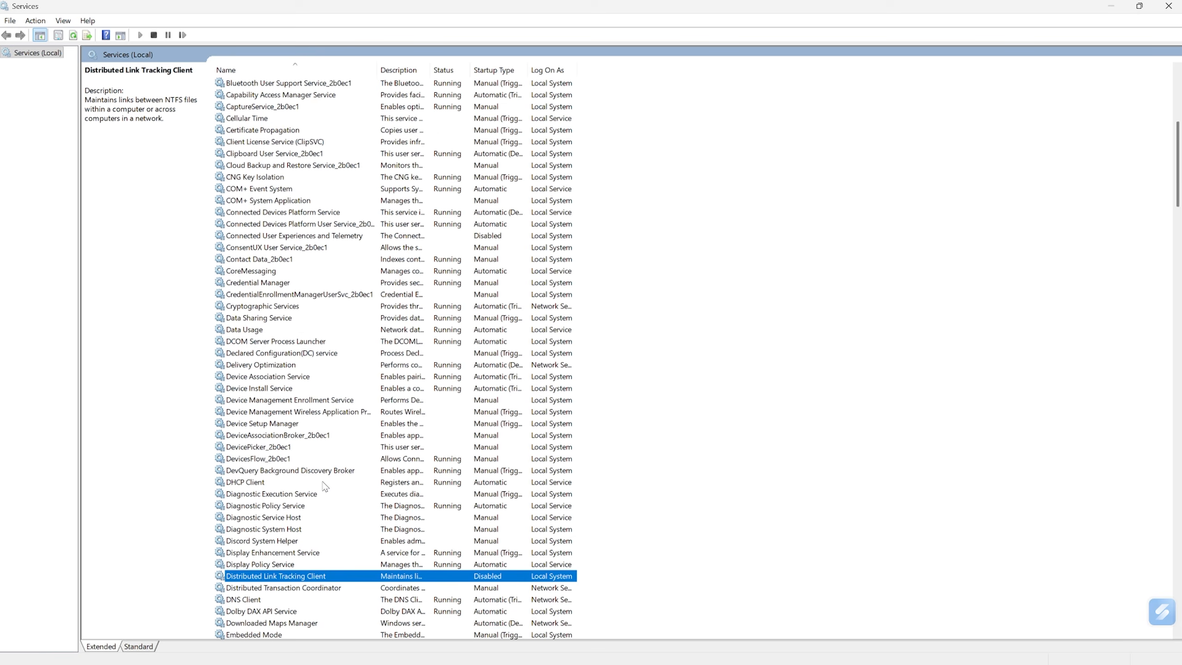
scroll(324, 486, "down", 5)
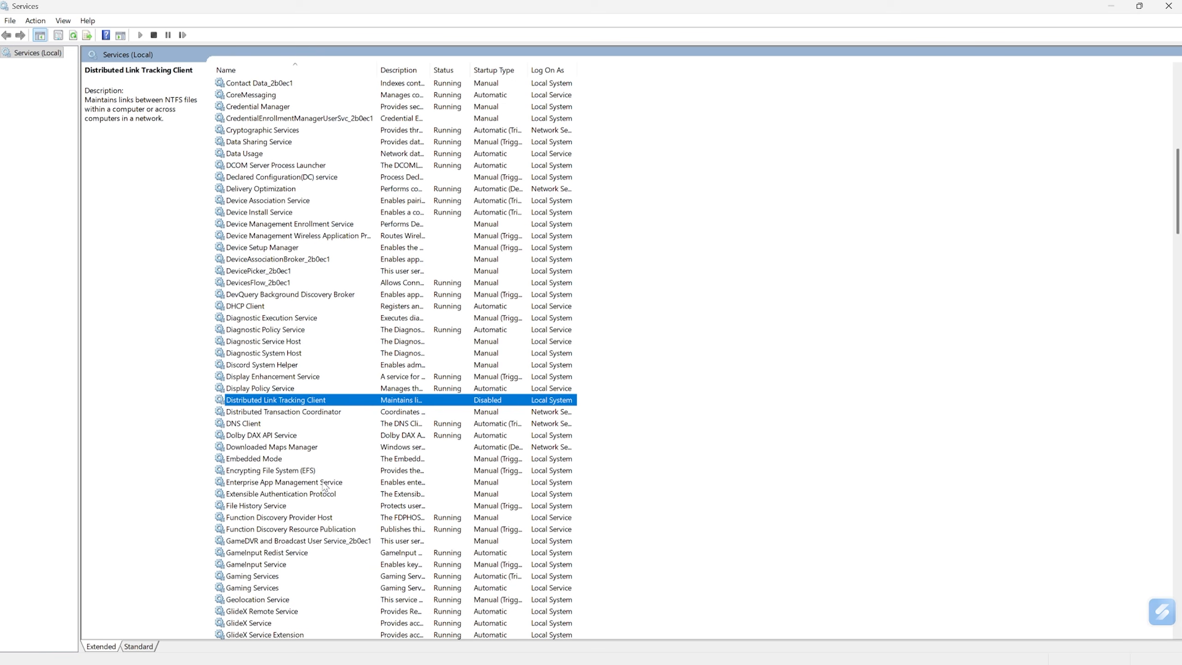
left_click(253, 448)
right_click(254, 449)
left_click(275, 565)
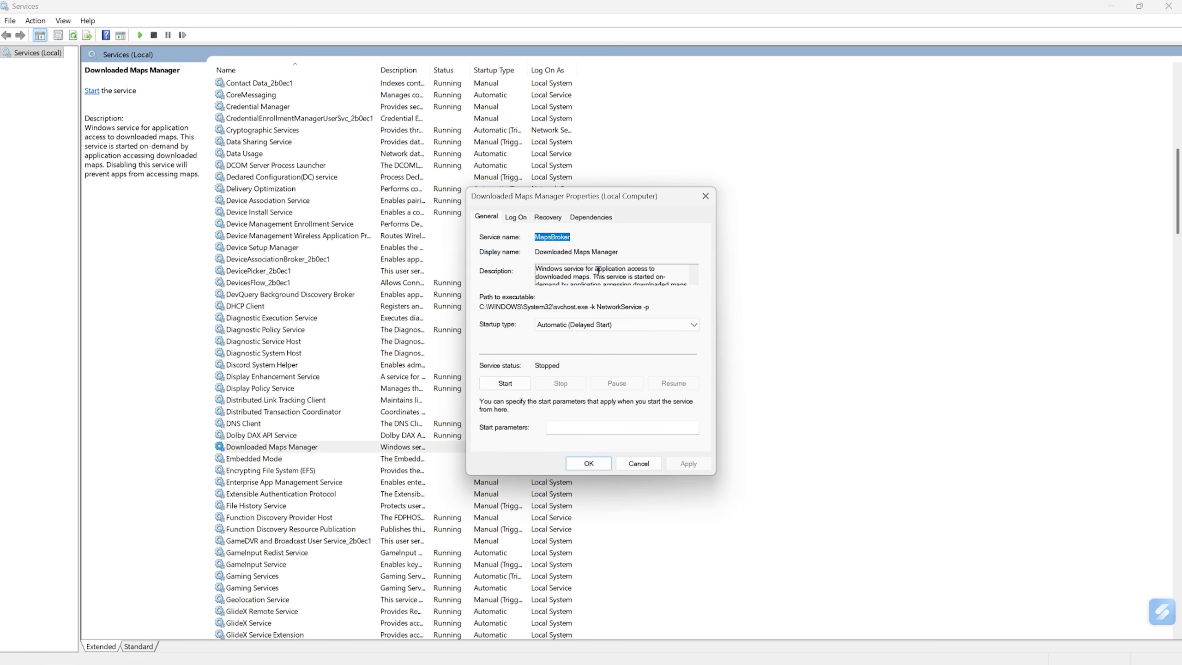
left_click(584, 328)
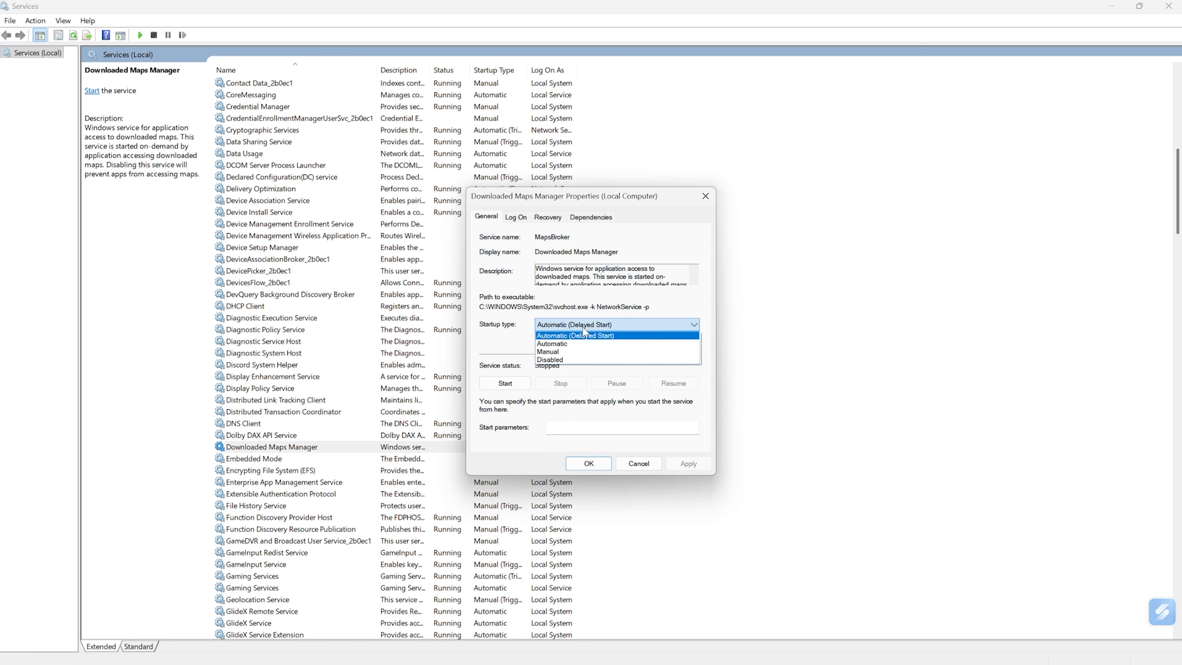
left_click(560, 362)
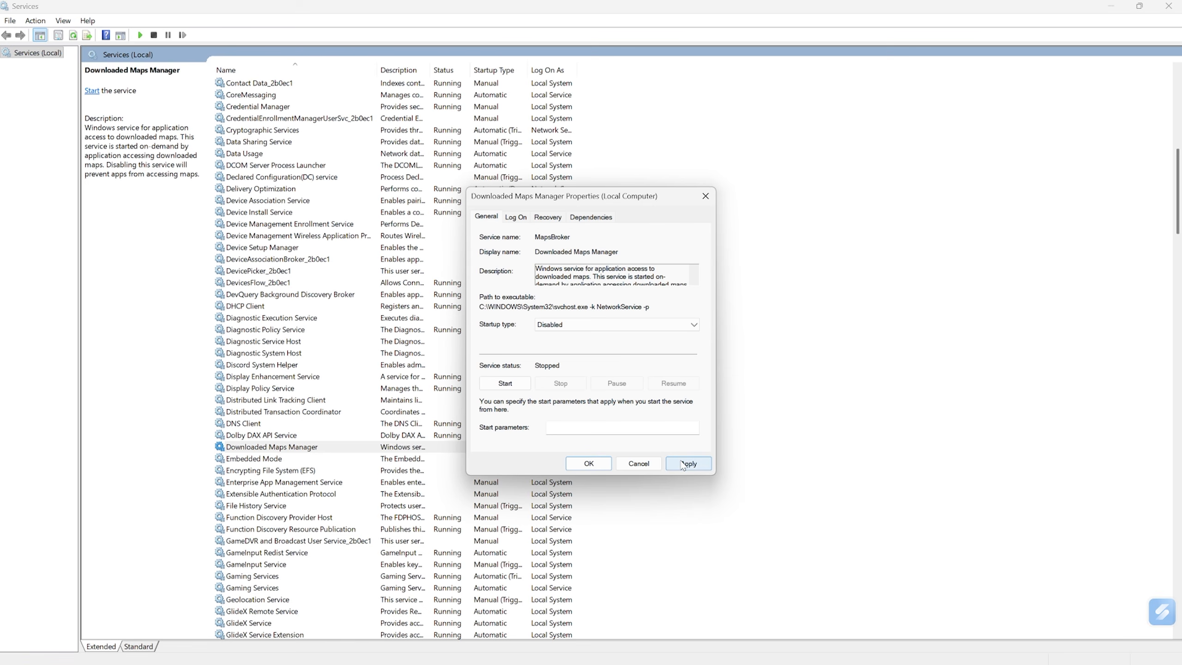
left_click(683, 464)
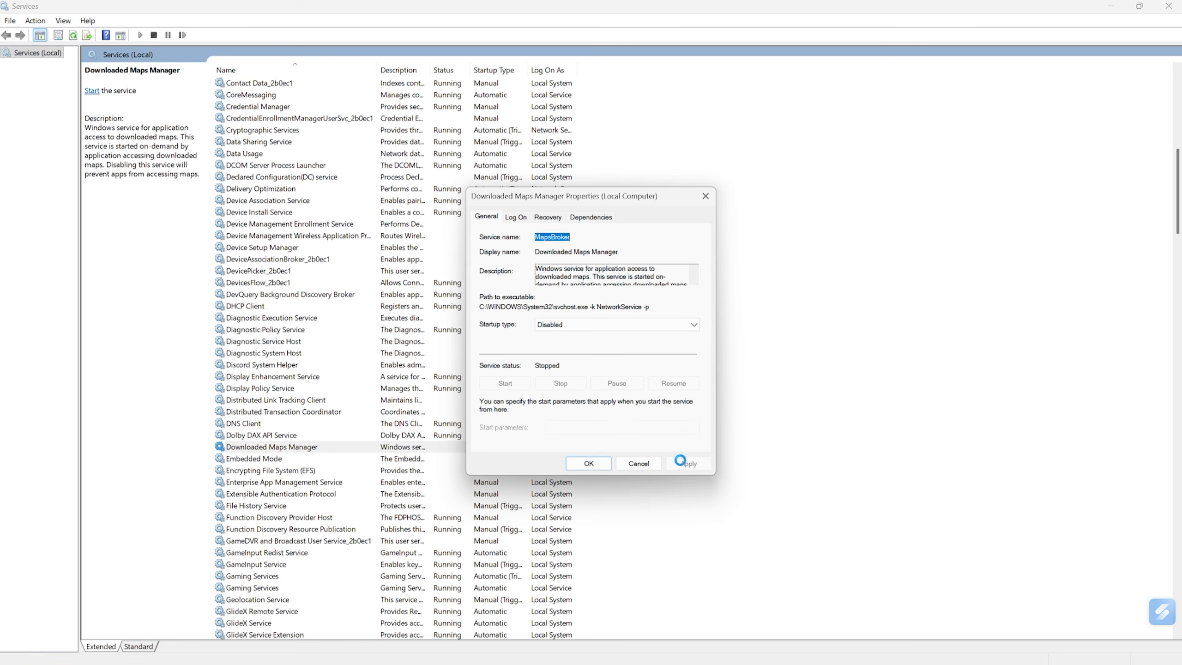
left_click(599, 464)
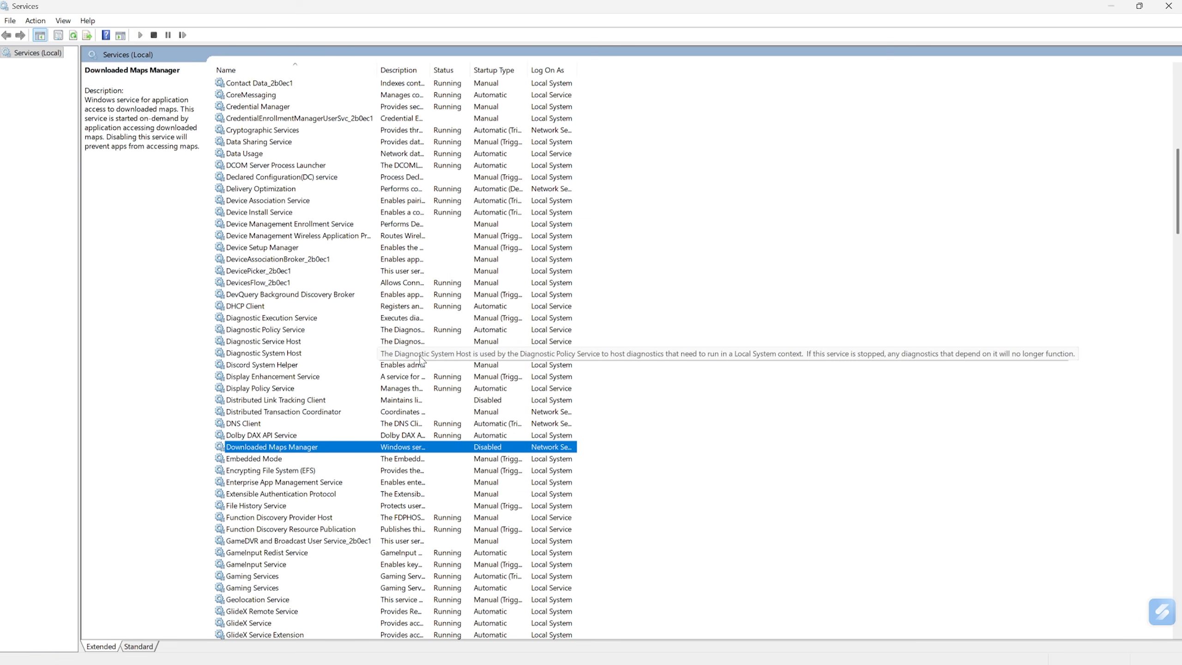
Set the startup type of the Internet Connection Sharing (ICS) service to Disabled, stop the service, and apply the change
left_click(315, 496)
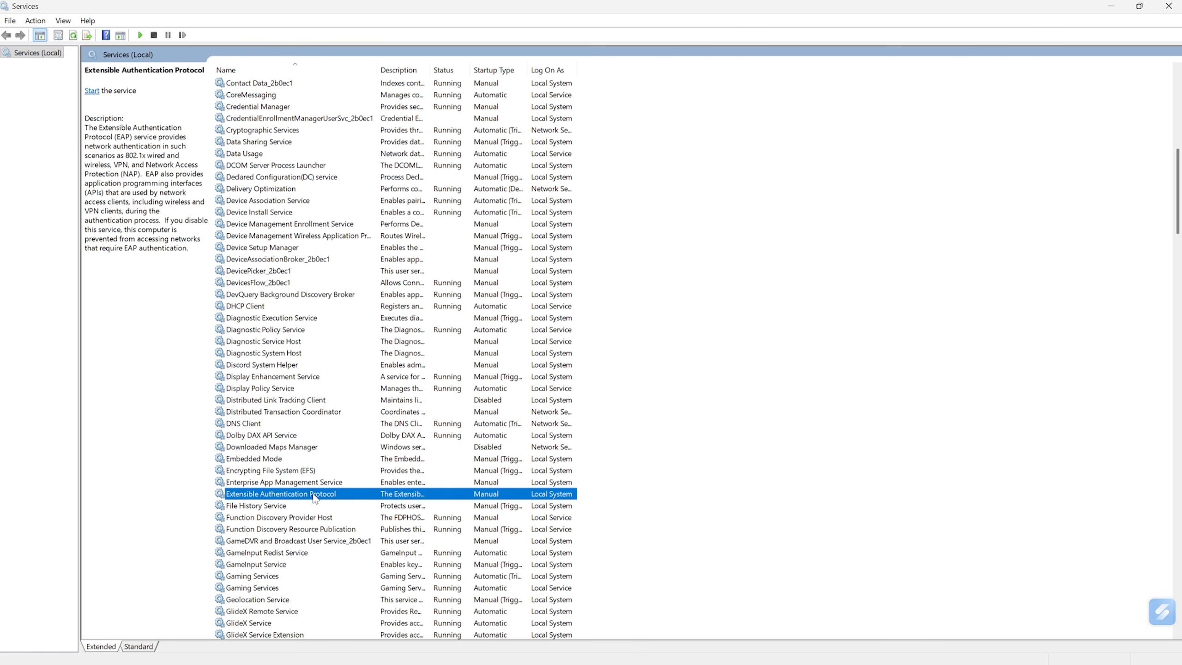
key("i")
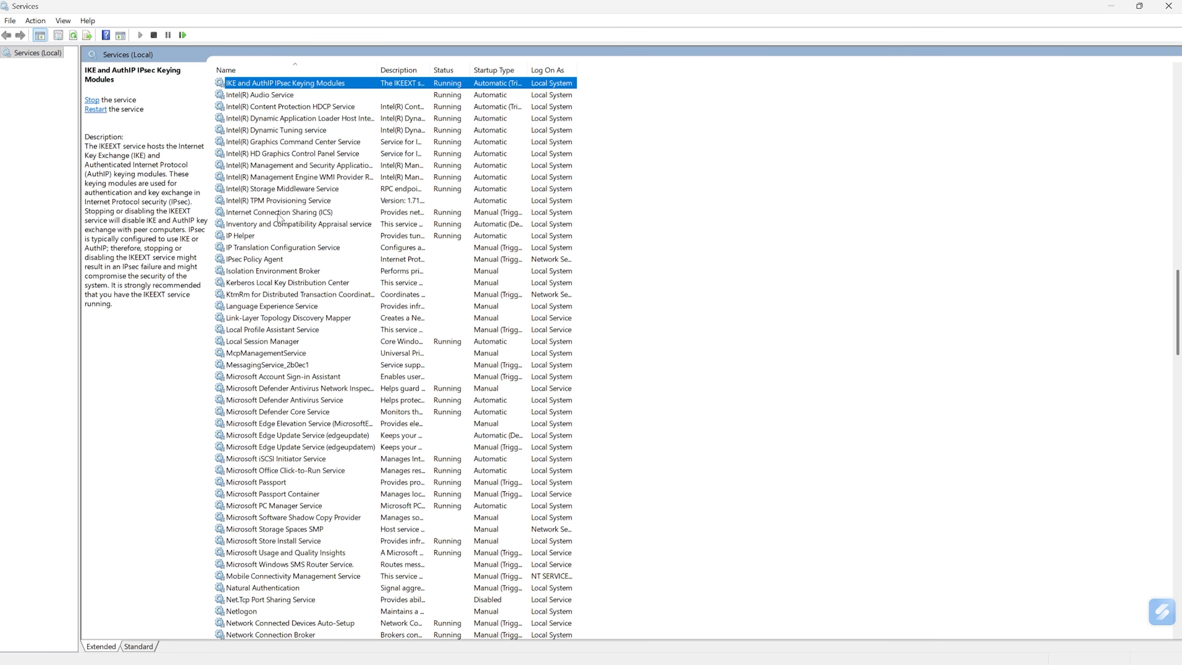
left_click(278, 215)
right_click(279, 215)
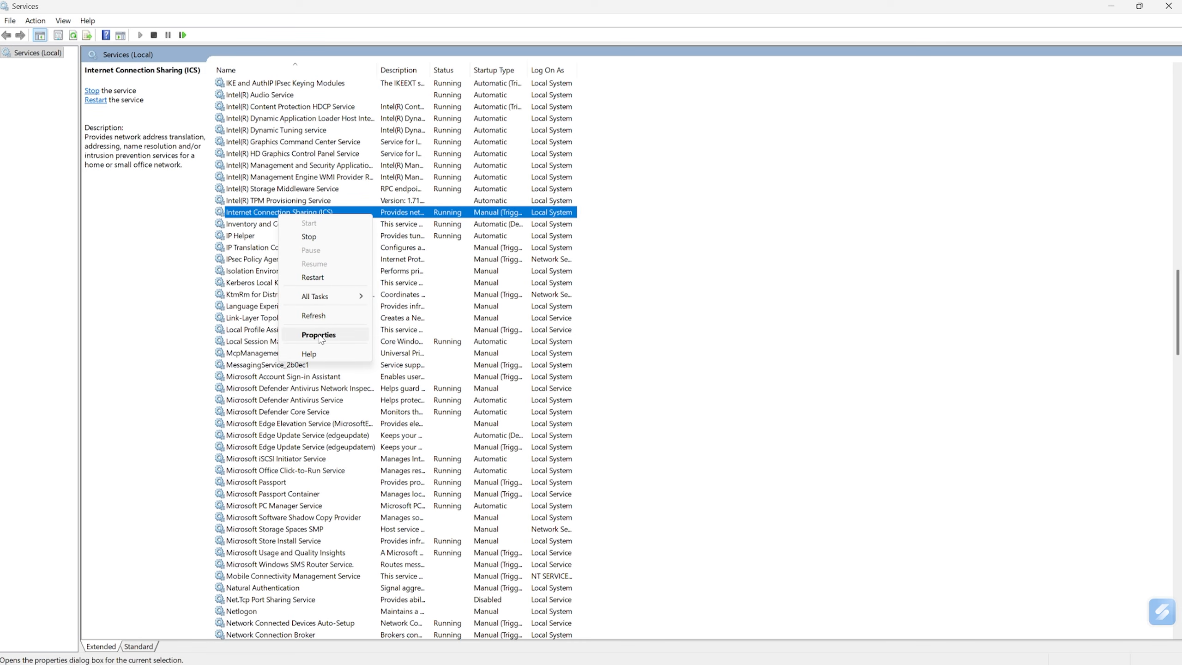
left_click(319, 335)
scroll(402, 342, "up", 2)
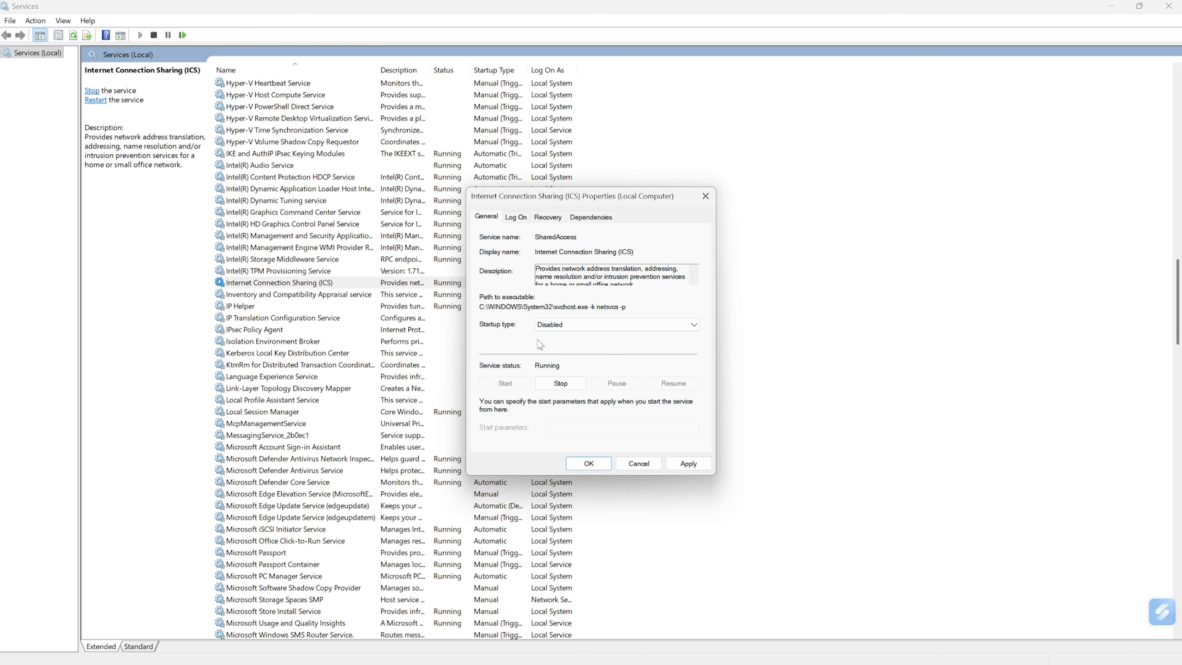
left_click(561, 383)
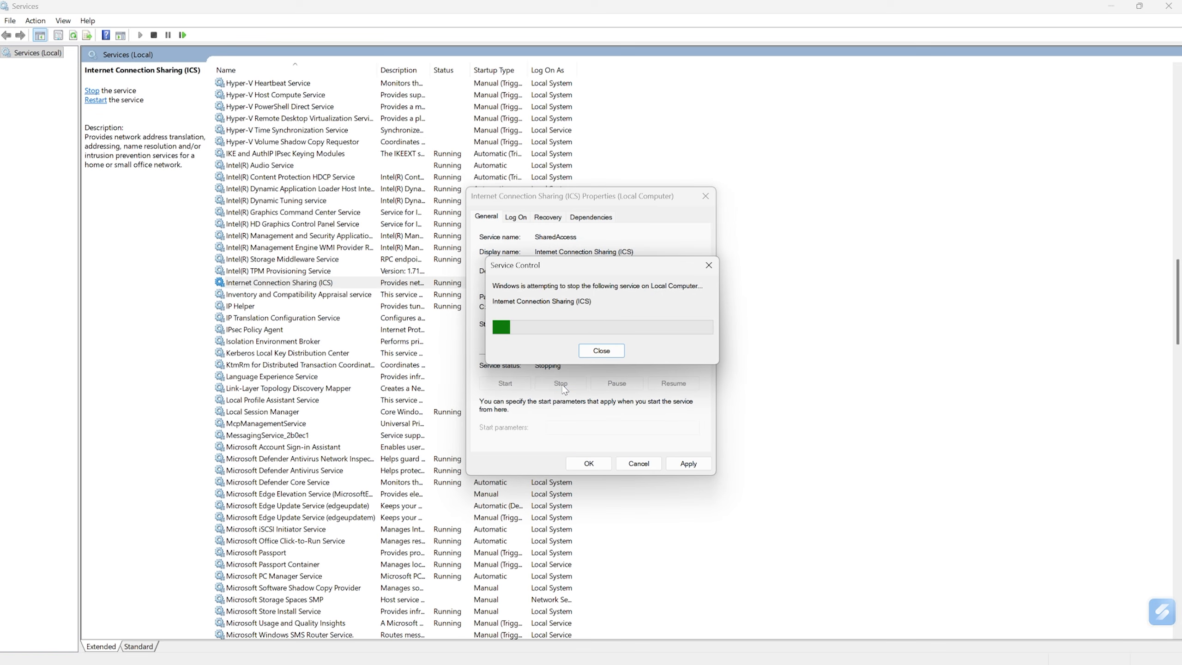
left_click(693, 461)
left_click(589, 464)
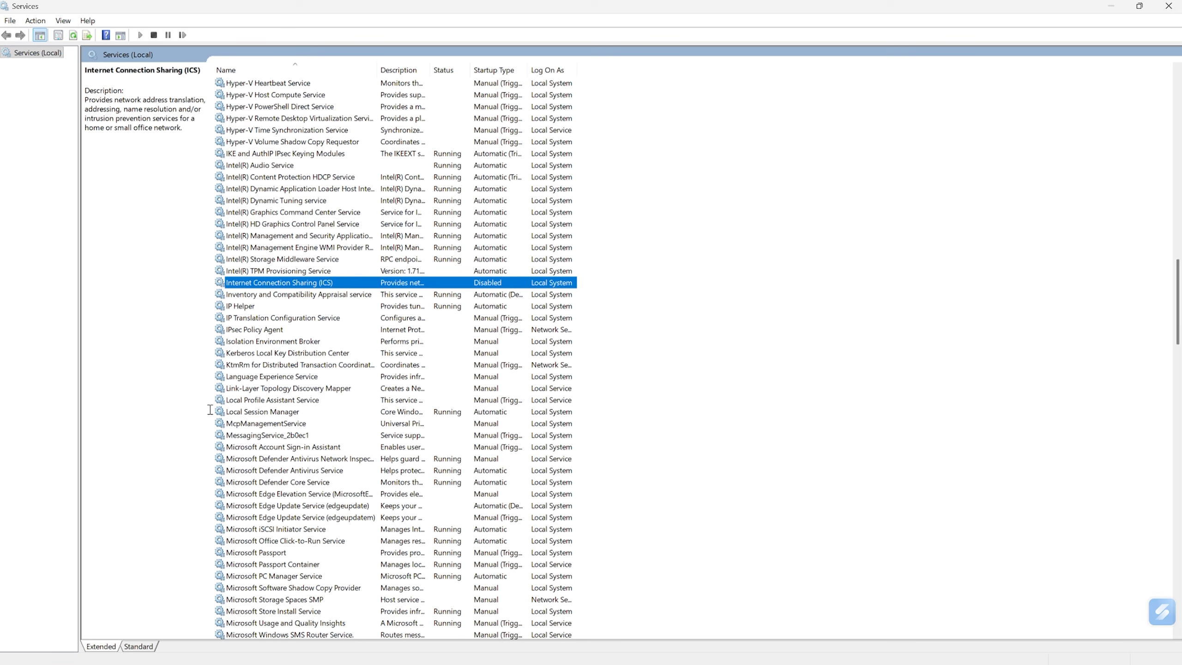
Set the startup type of the Netlogon service to Disabled and apply the change
left_click(250, 391)
key("n")
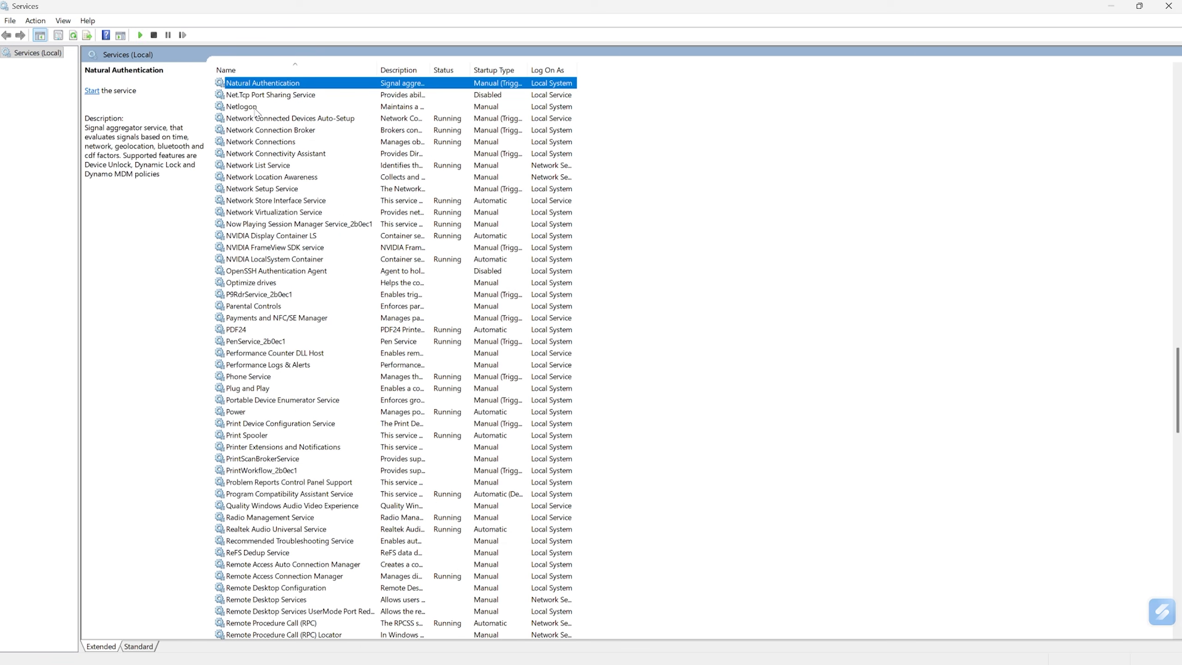
left_click(255, 110)
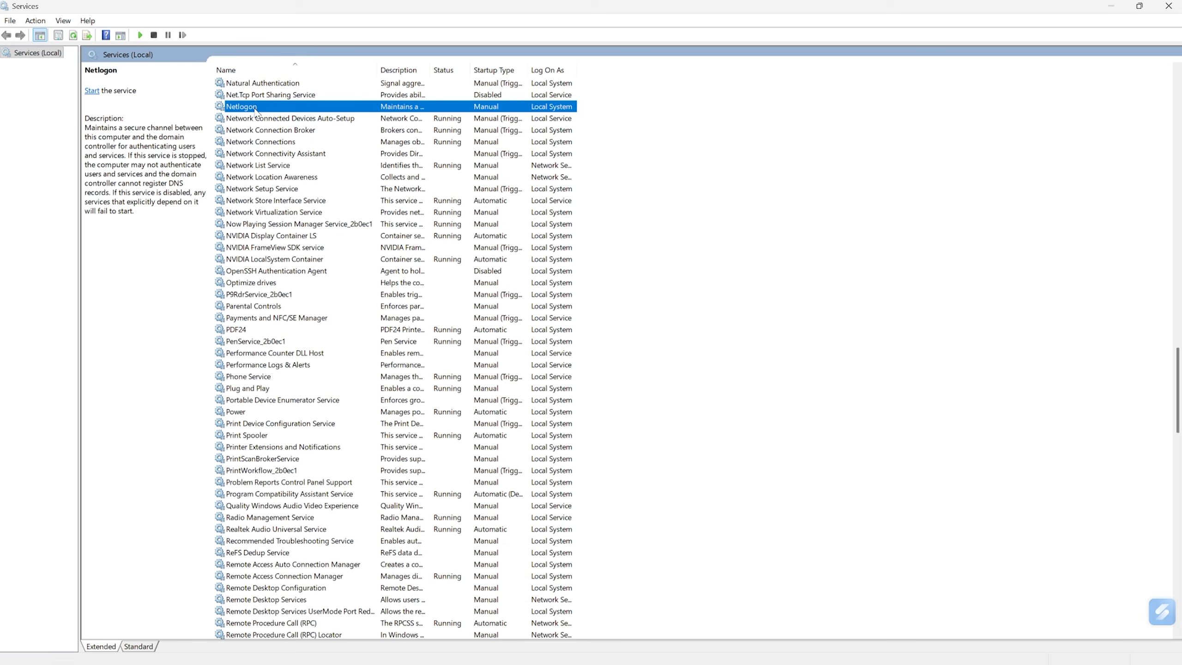
scroll(255, 110, "up", 2)
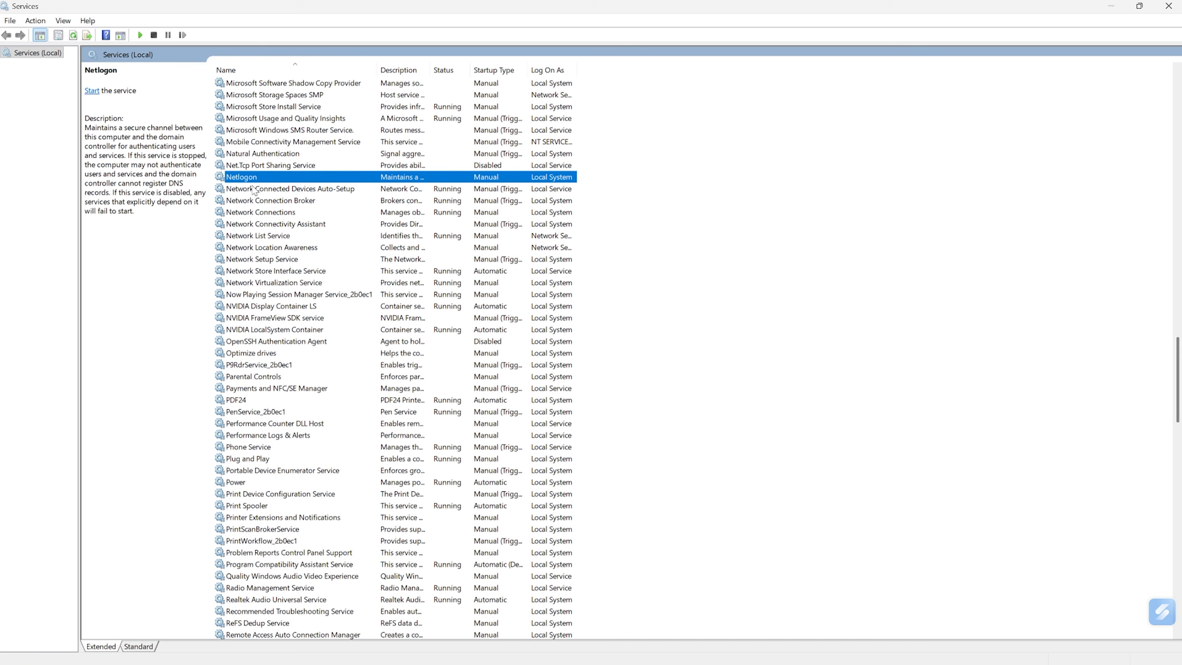
right_click(262, 177)
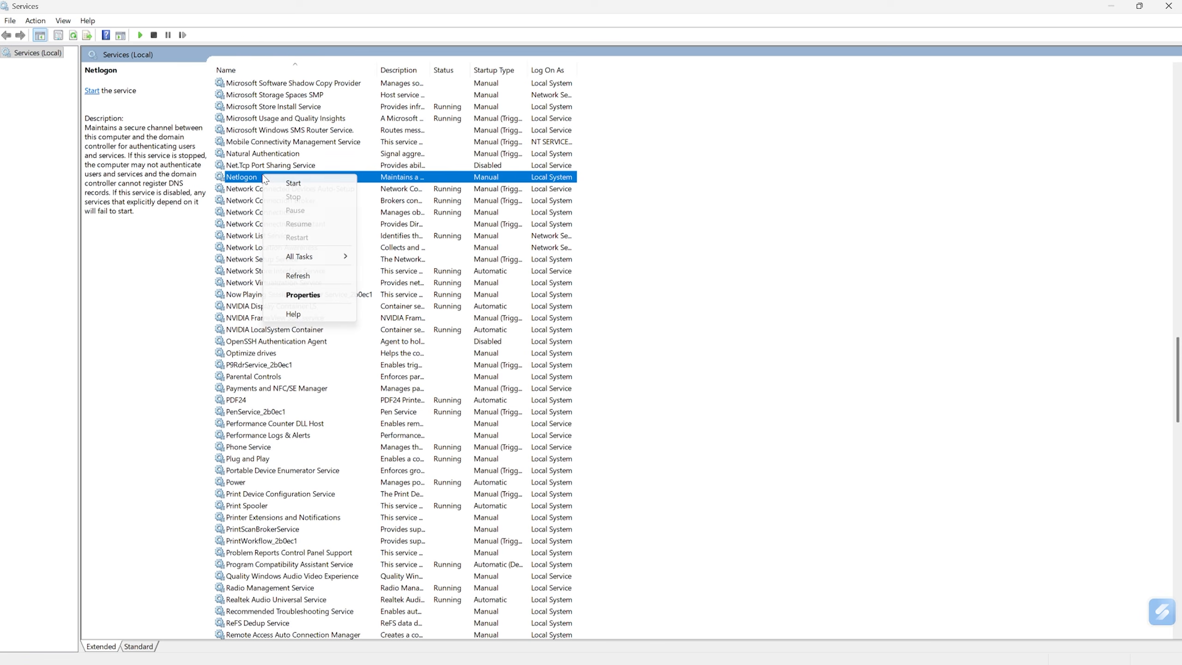
left_click(317, 293)
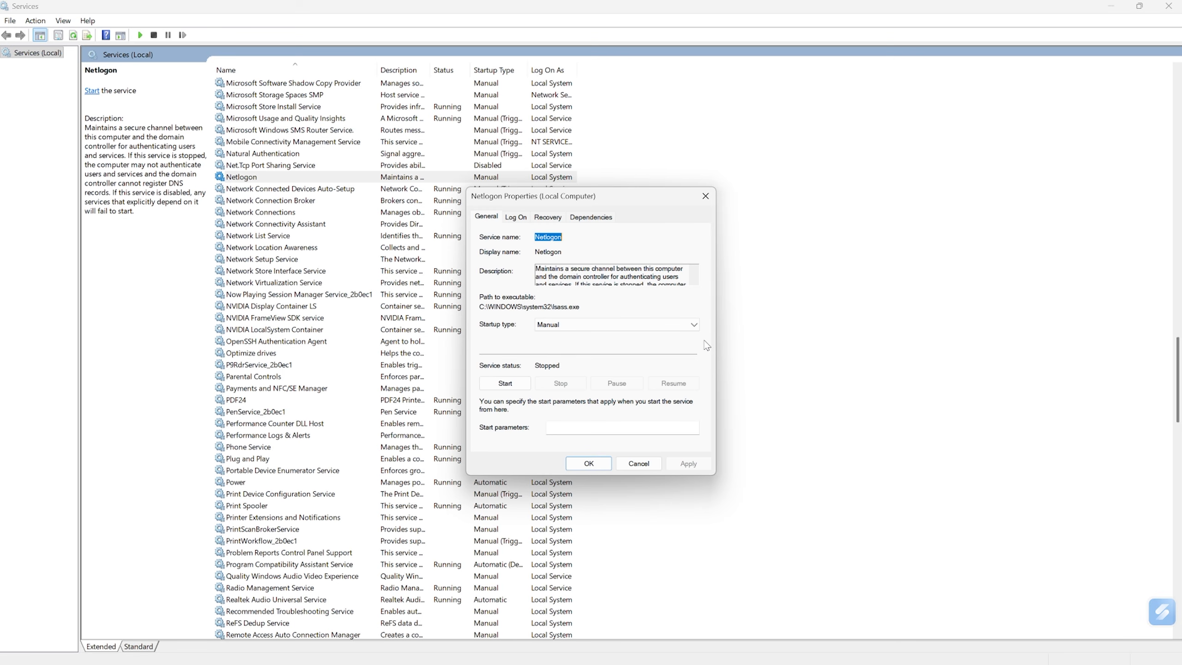
left_click(583, 329)
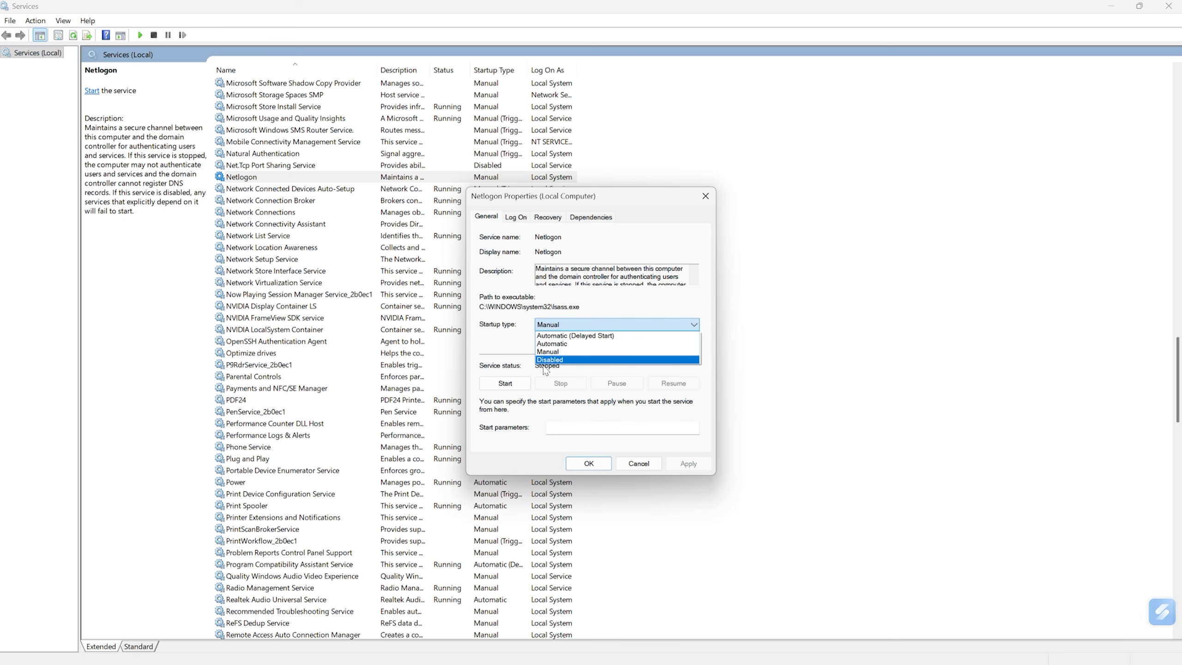
left_click(561, 362)
left_click(688, 463)
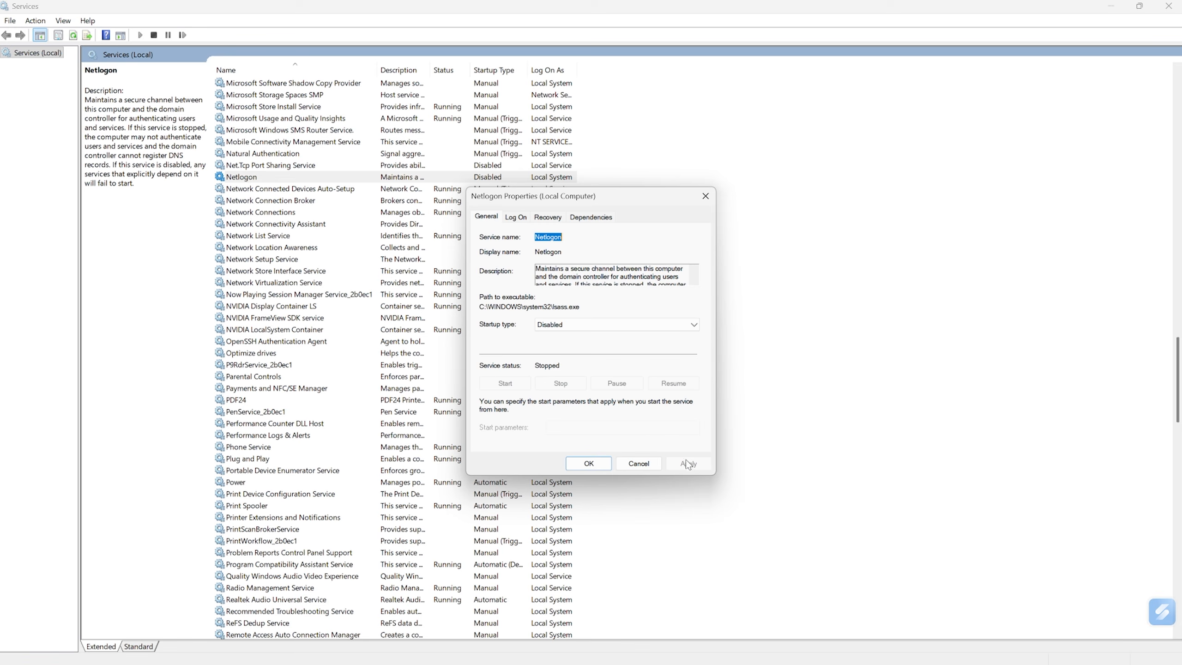
left_click(602, 464)
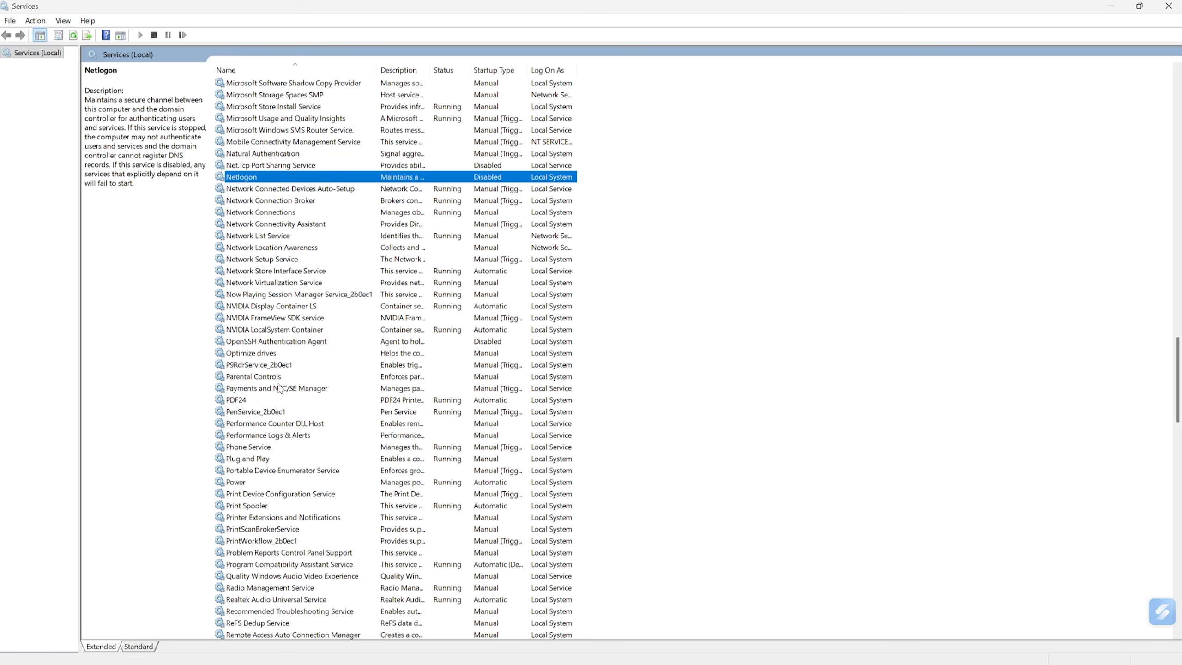
Set the startup type of the Print Spooler service to Disabled, stop the service, and apply the change
right_click(261, 506)
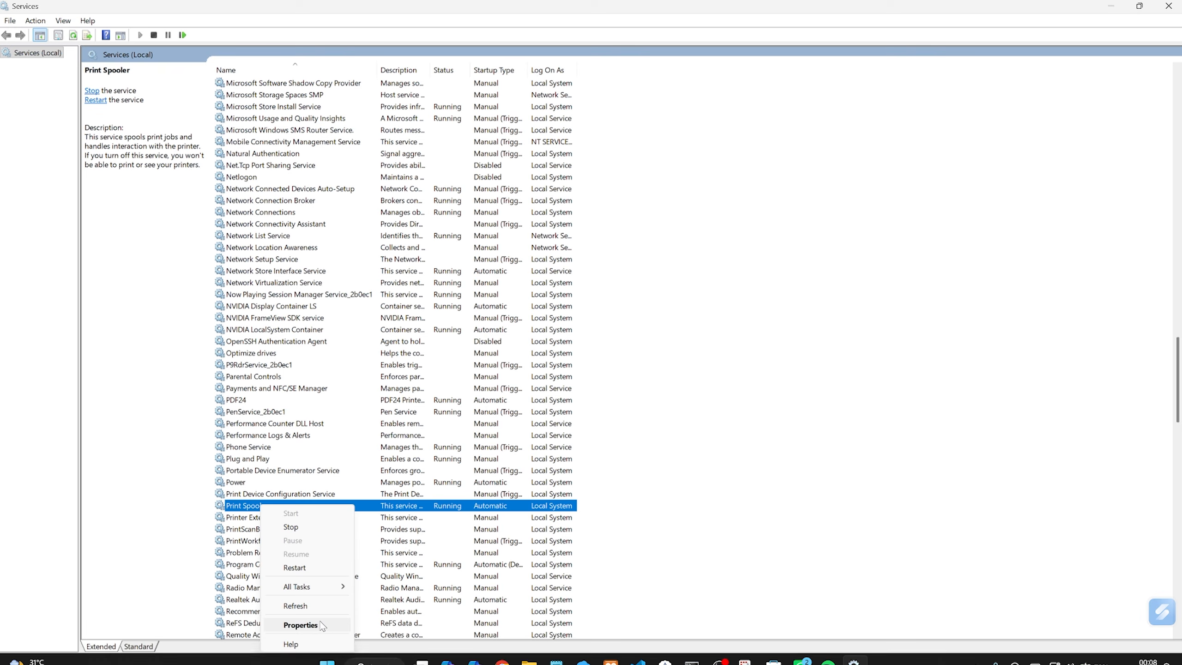
left_click(300, 625)
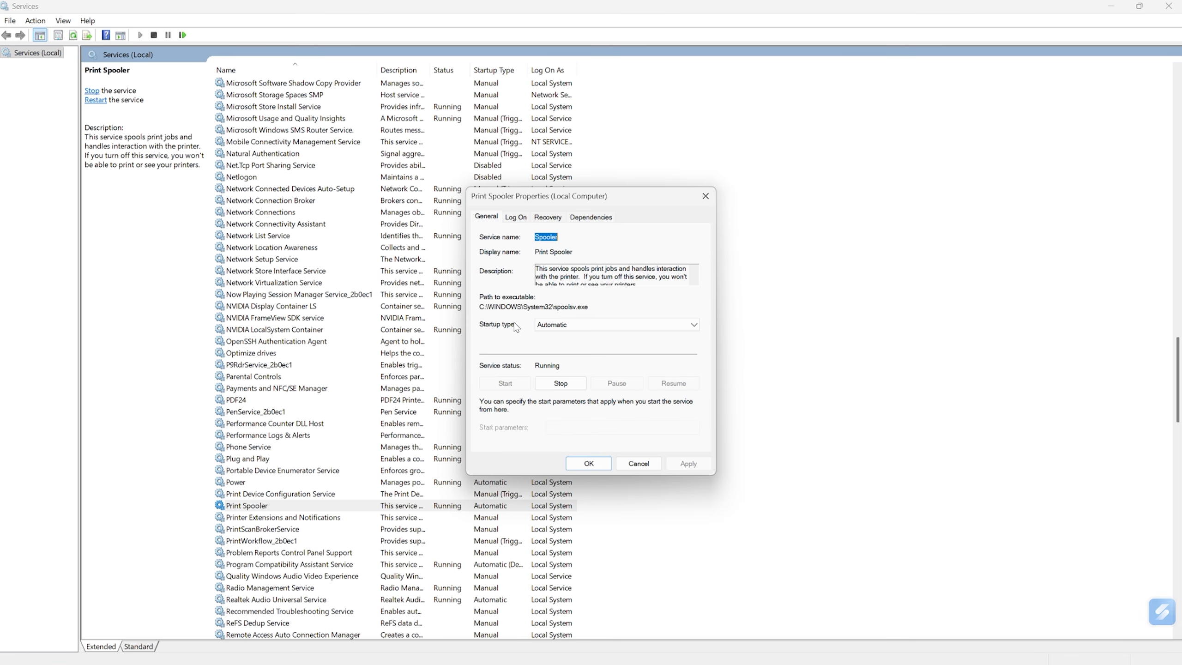
left_click(579, 326)
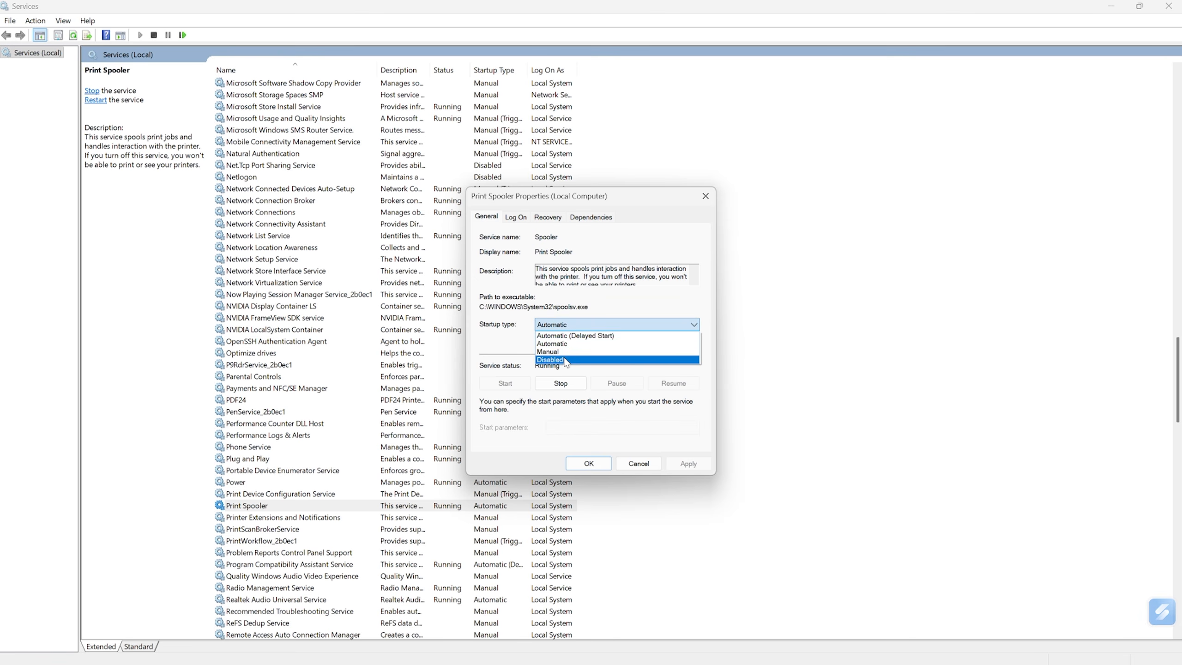
left_click(565, 359)
left_click(560, 383)
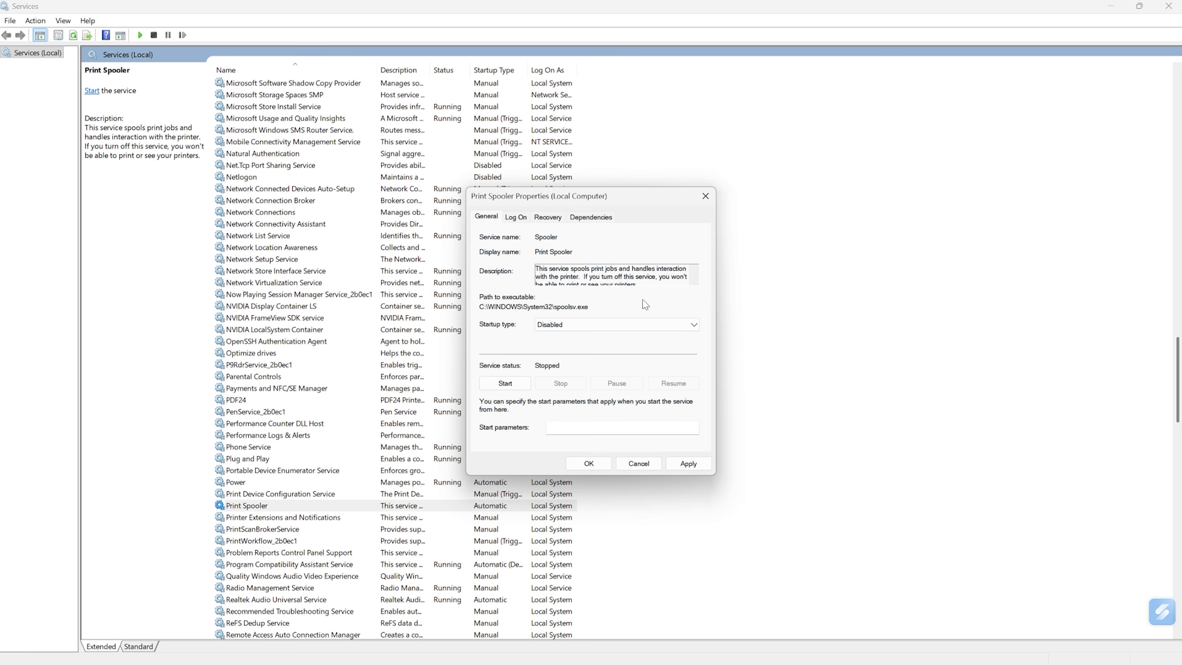
left_click(686, 463)
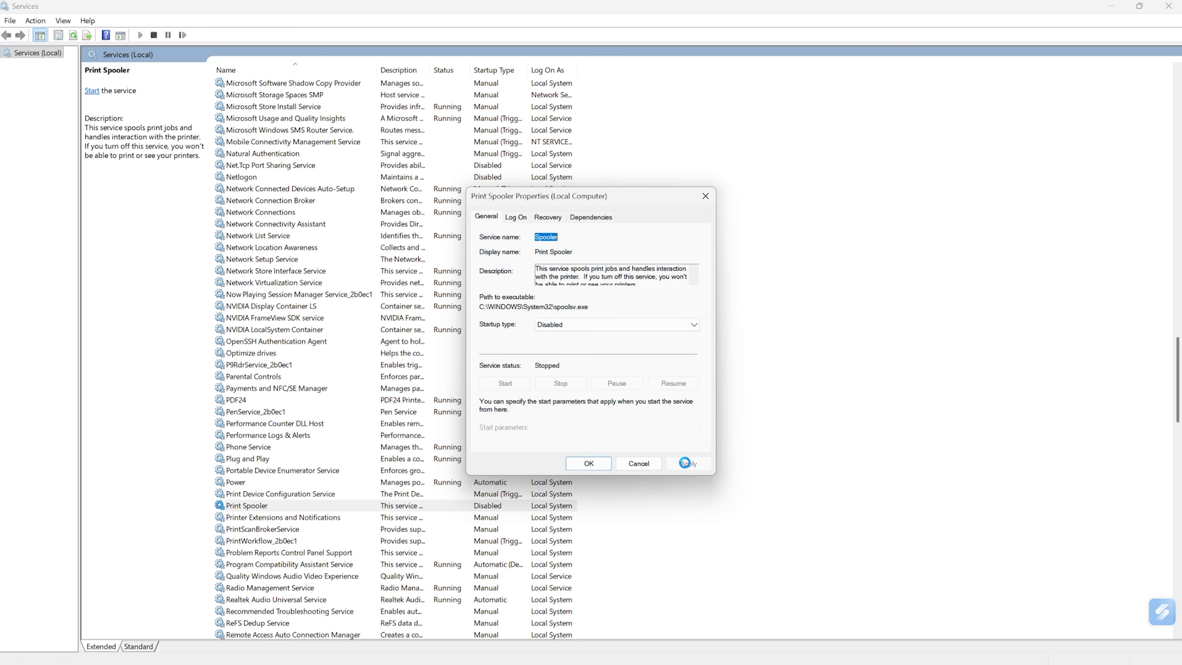
left_click(580, 462)
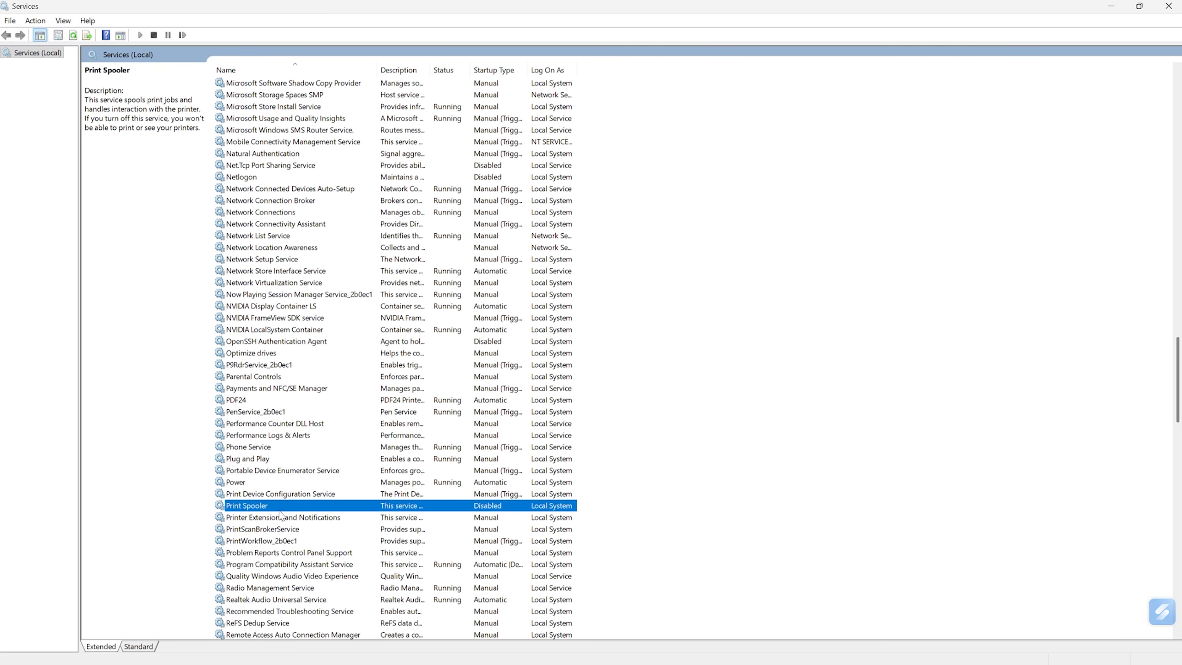
Check the startup type and status of the Parental Controls service in its properties, then close them
left_click(271, 378)
right_click(270, 378)
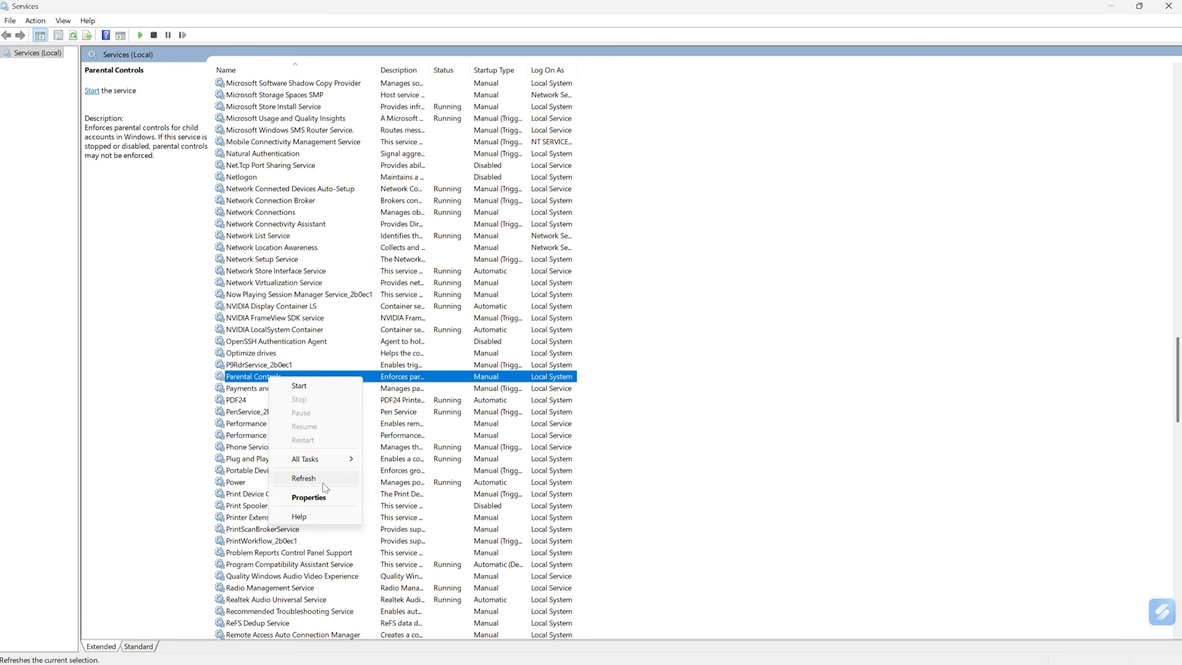
left_click(331, 498)
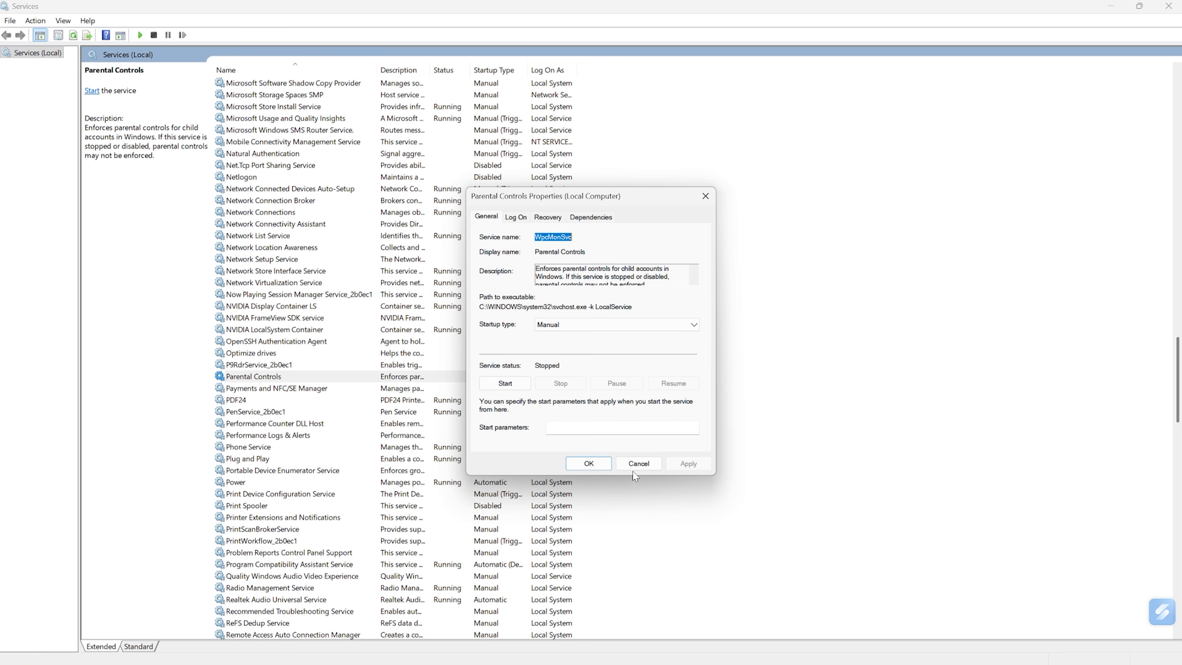
left_click(588, 465)
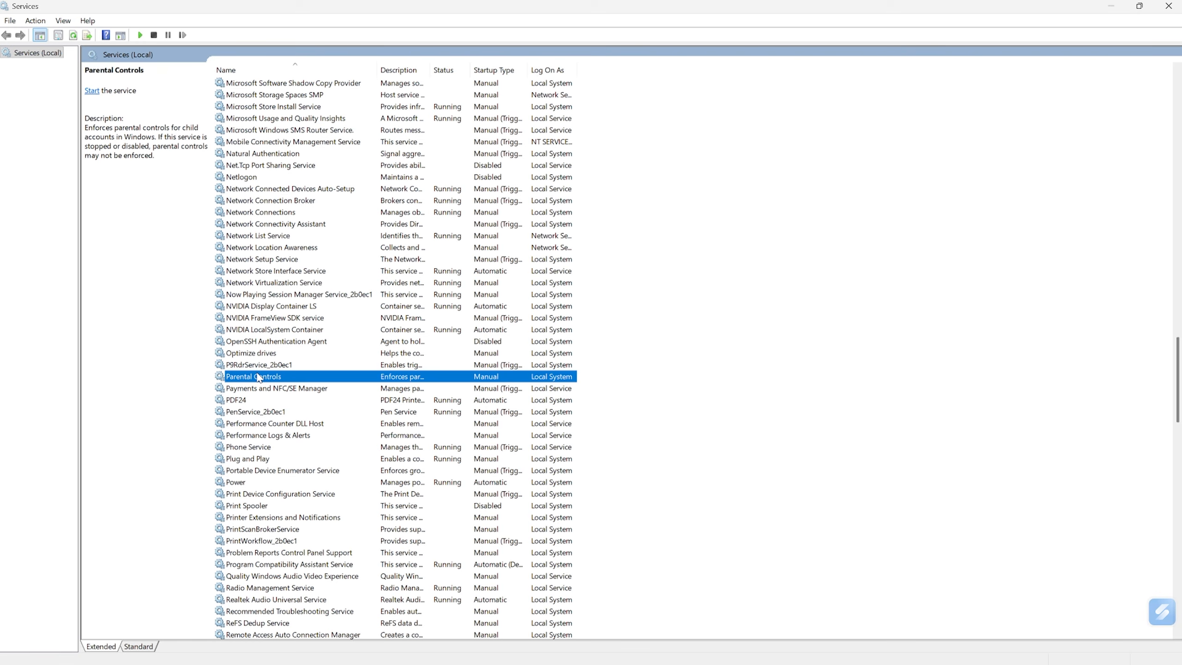
right_click(290, 380)
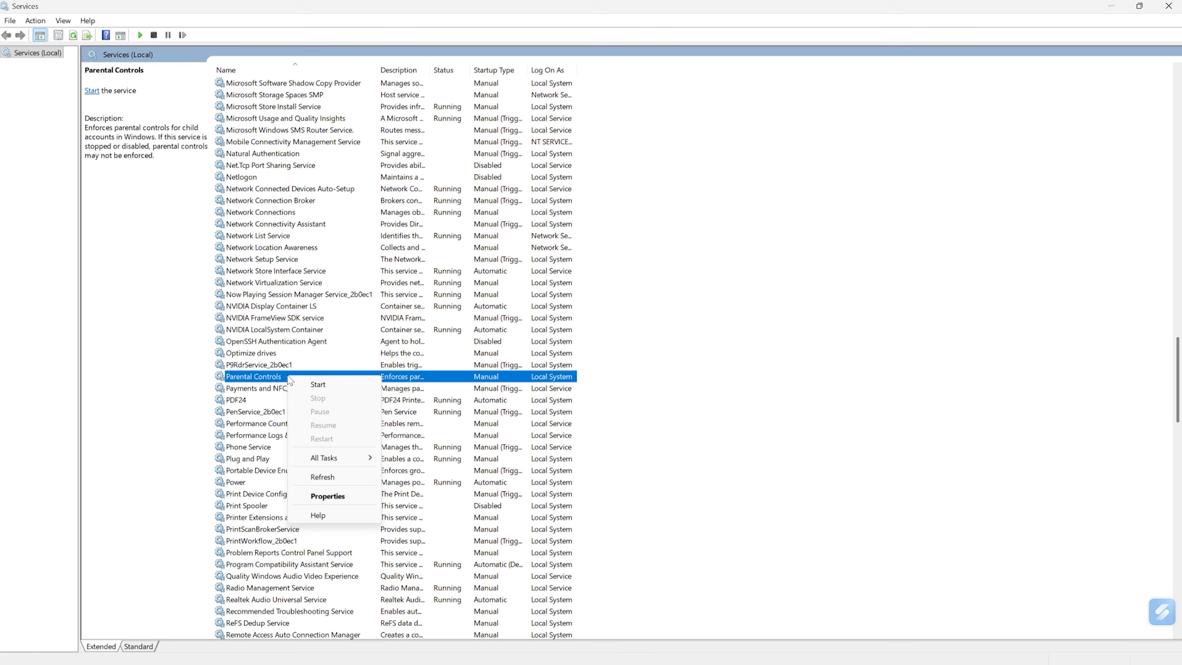
left_click(326, 496)
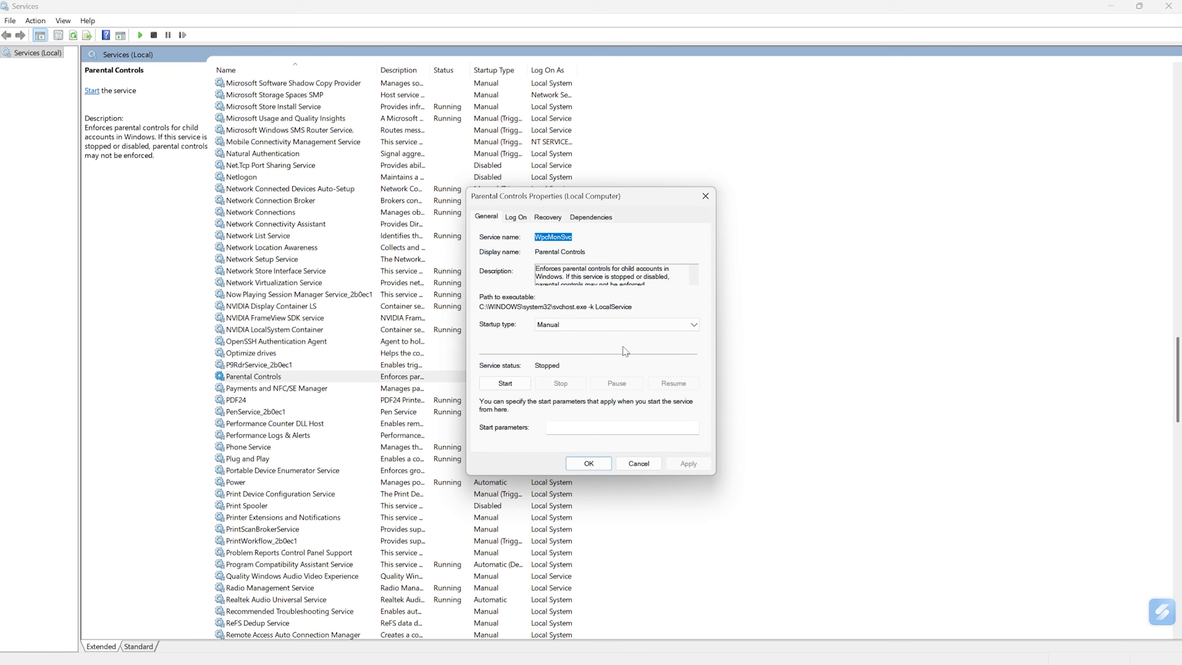
left_click(641, 463)
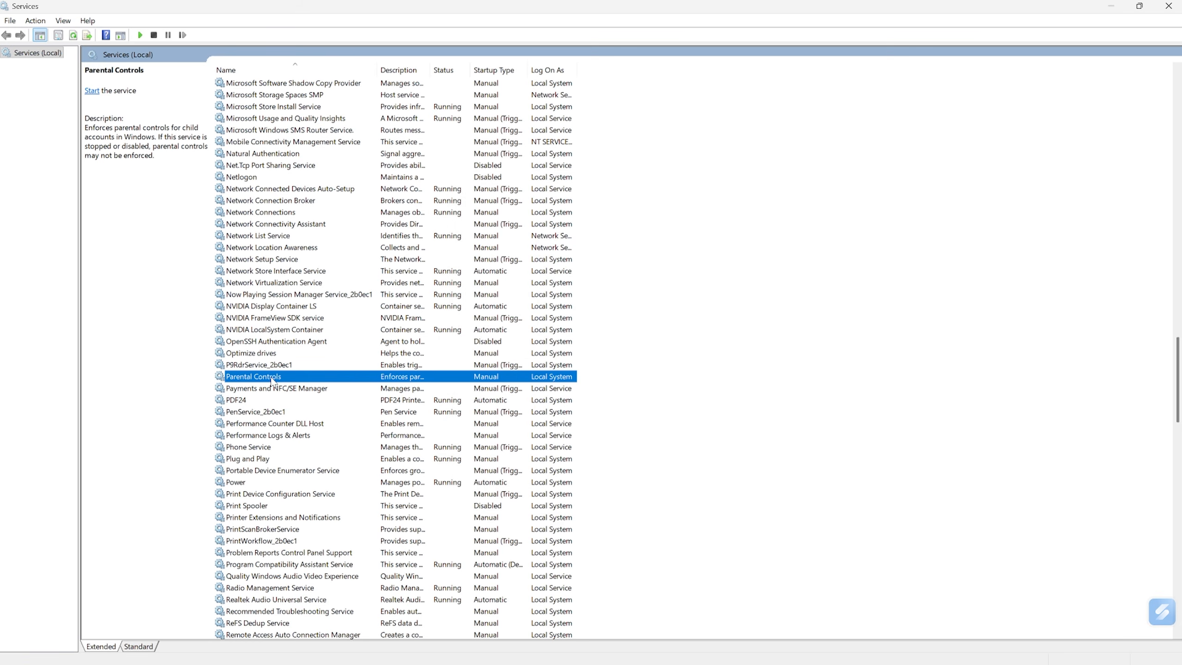
right_click(273, 381)
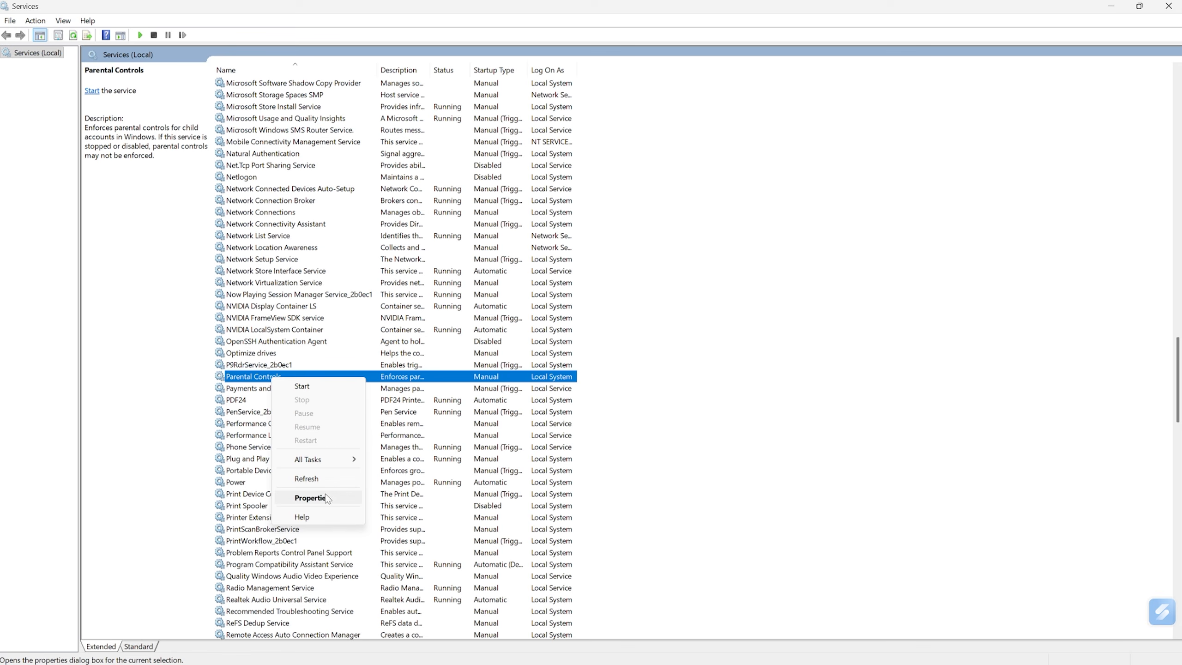
left_click(676, 379)
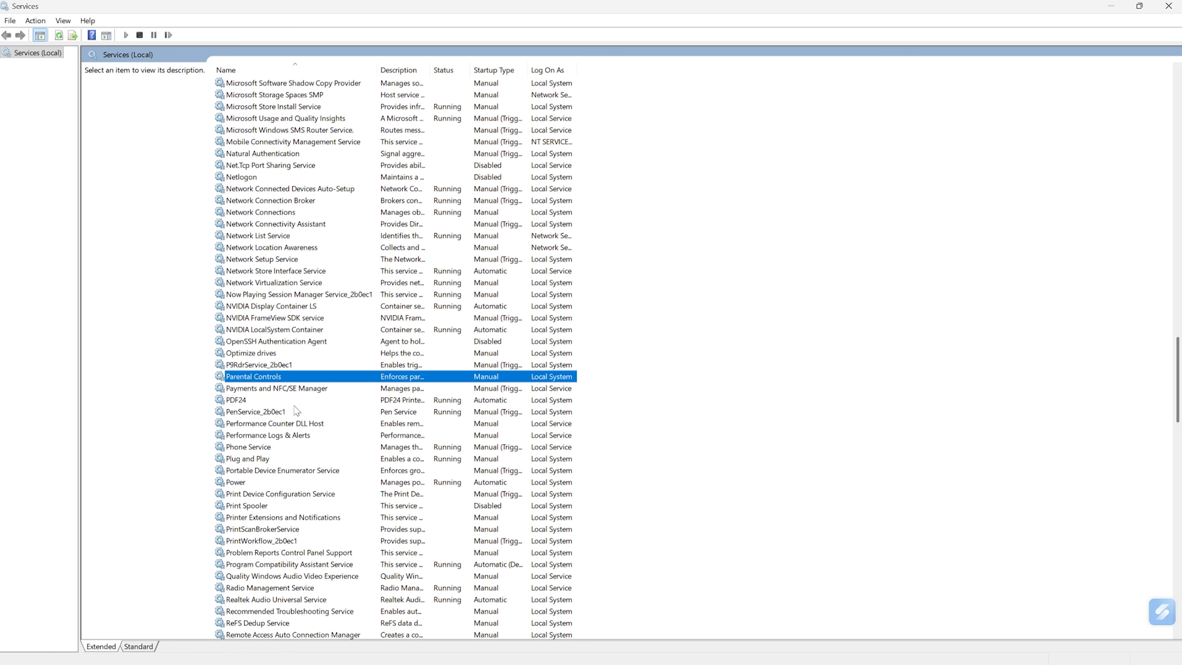
Check the startup type and status of the Remote Registry service in its properties, then close them
scroll(255, 431, "down", 3)
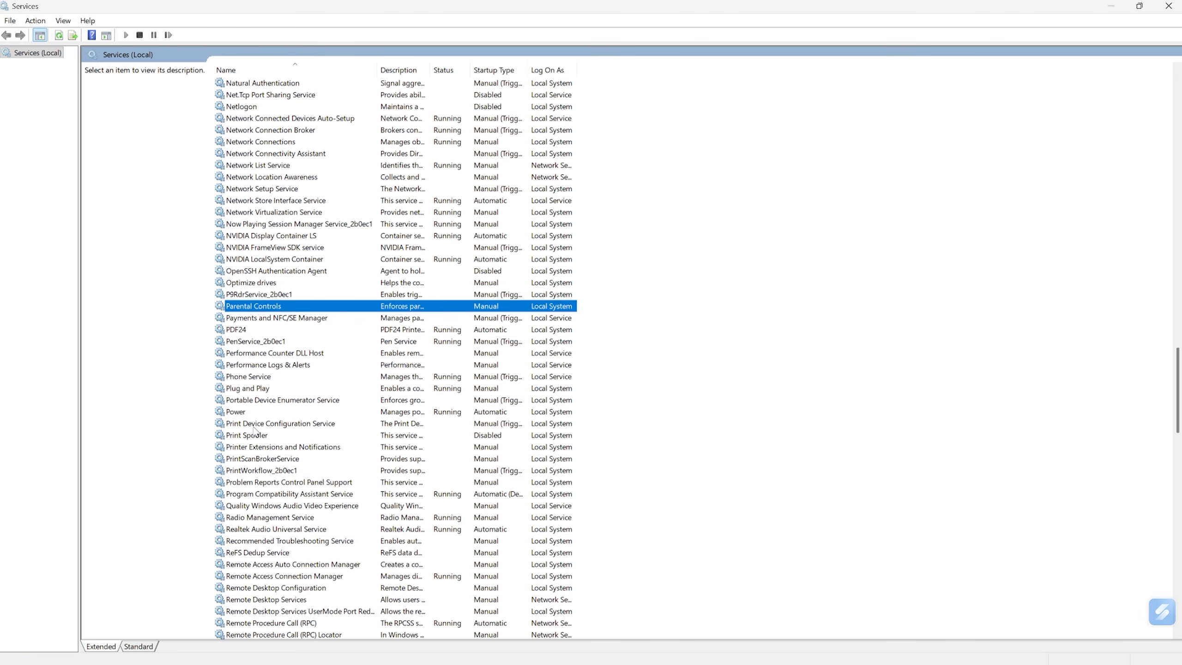
left_click(264, 612)
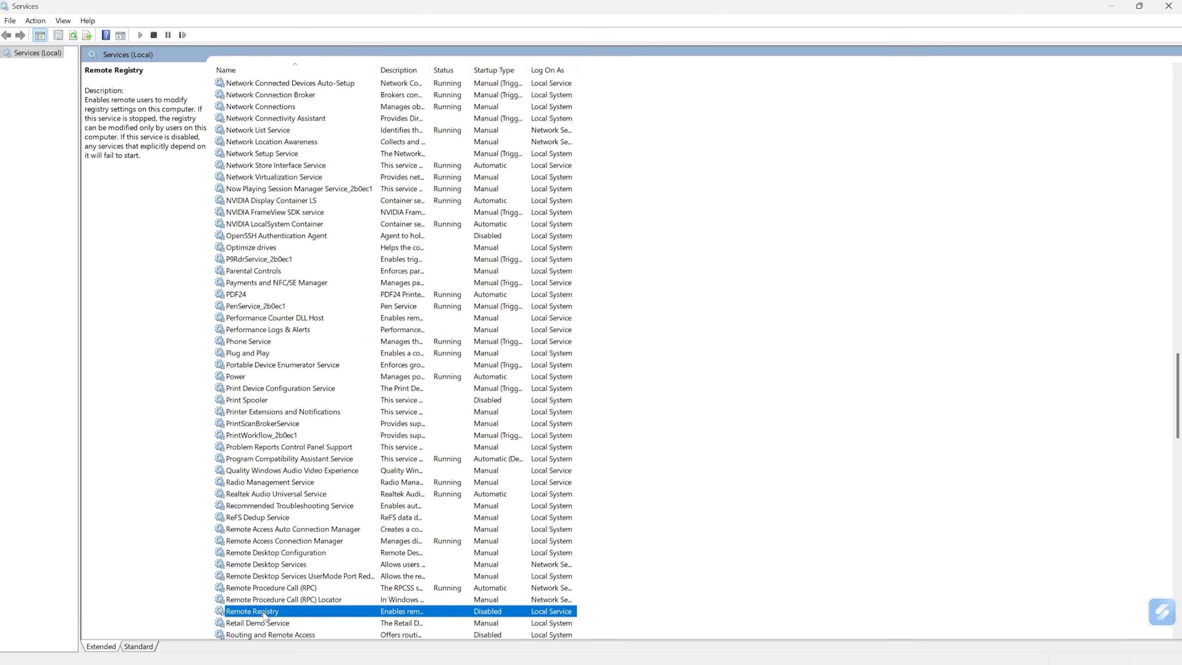
right_click(264, 612)
left_click(289, 585)
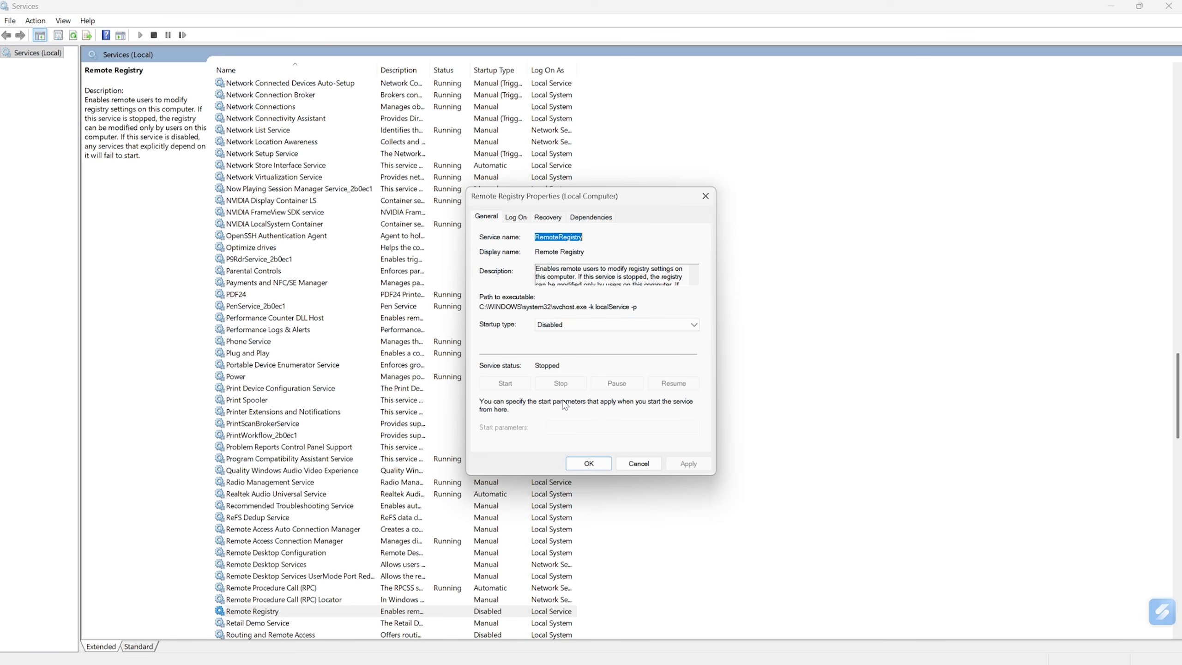
left_click(589, 464)
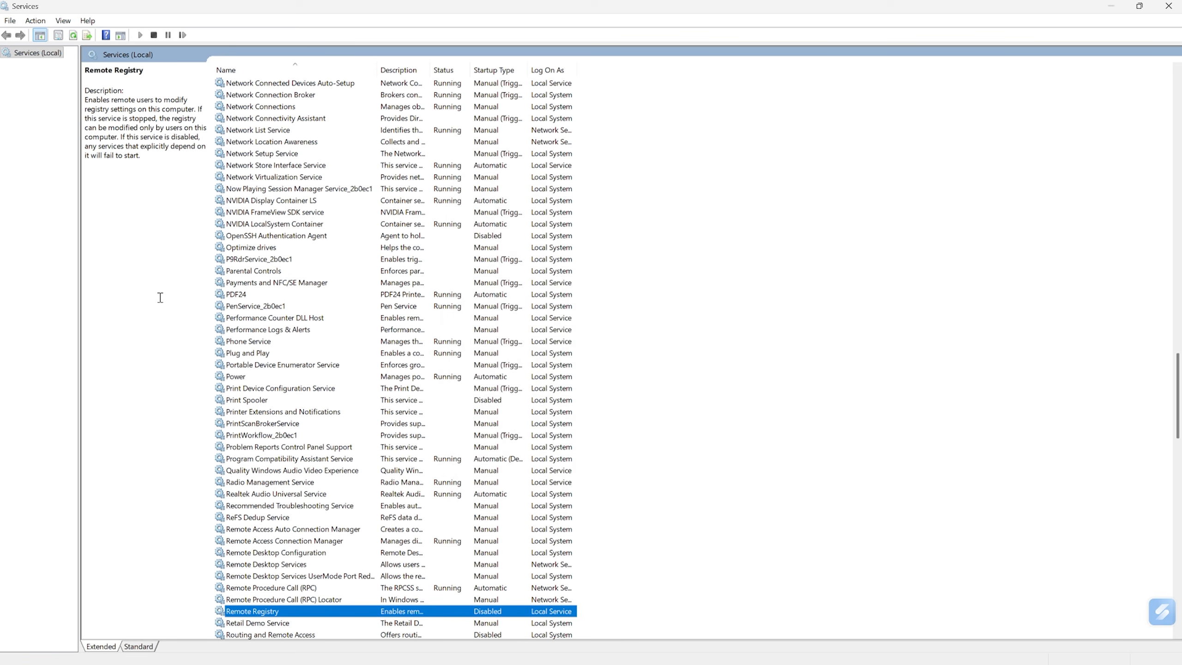
scroll(321, 344, "down", 3)
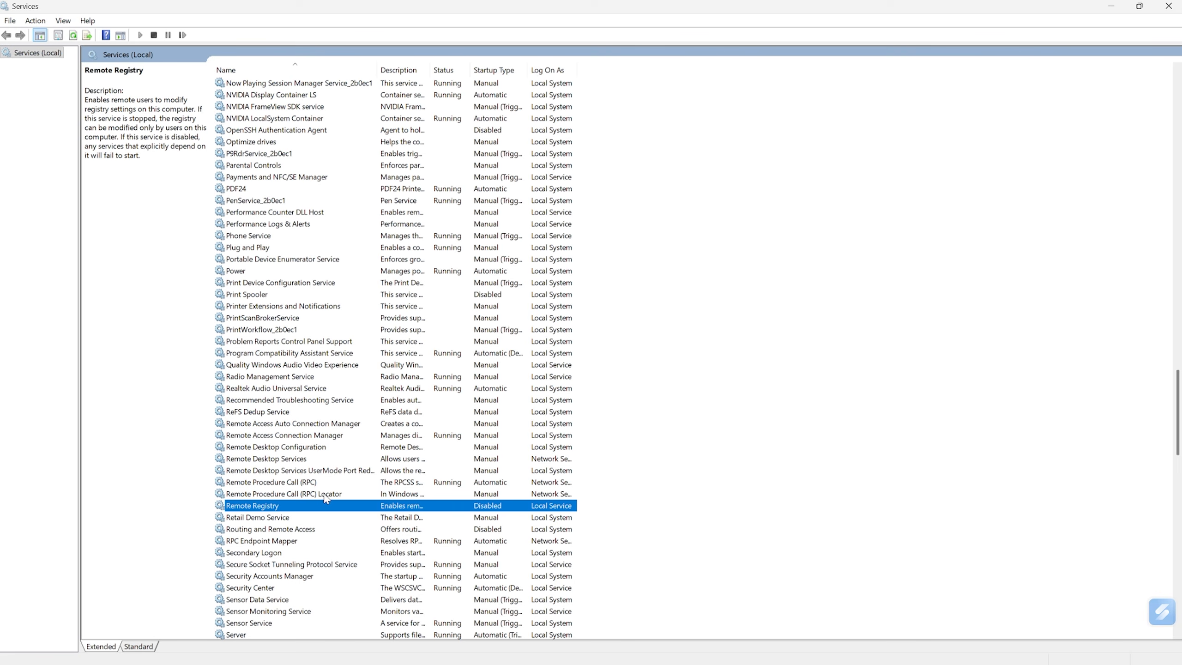
right_click(316, 508)
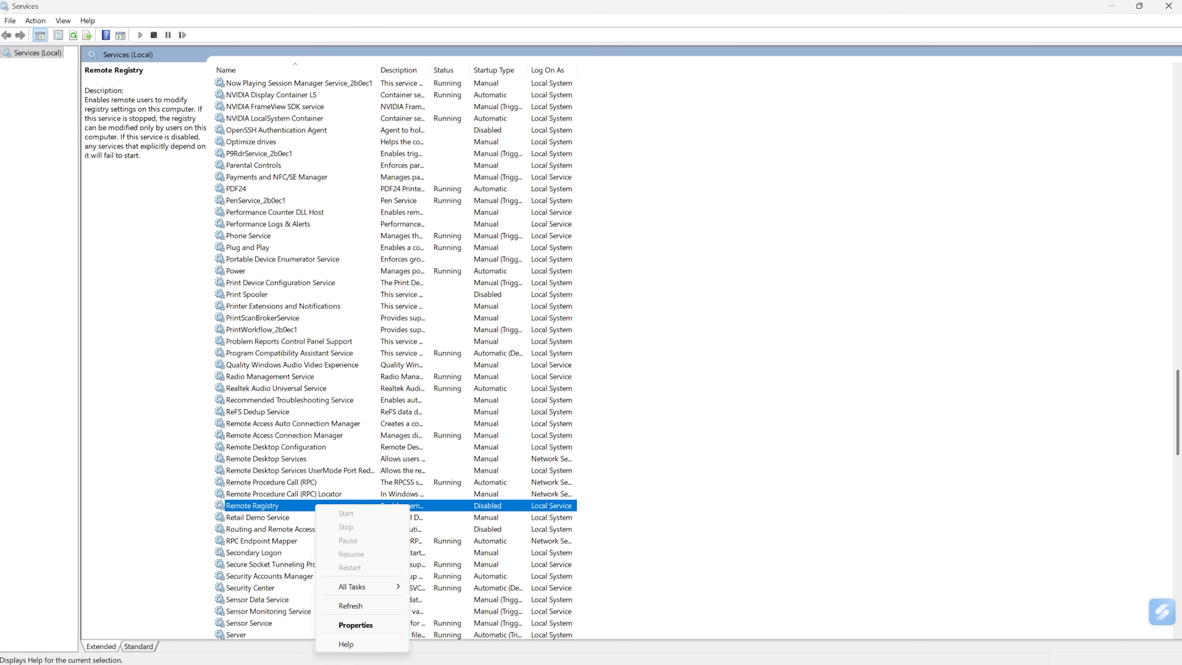
left_click(360, 626)
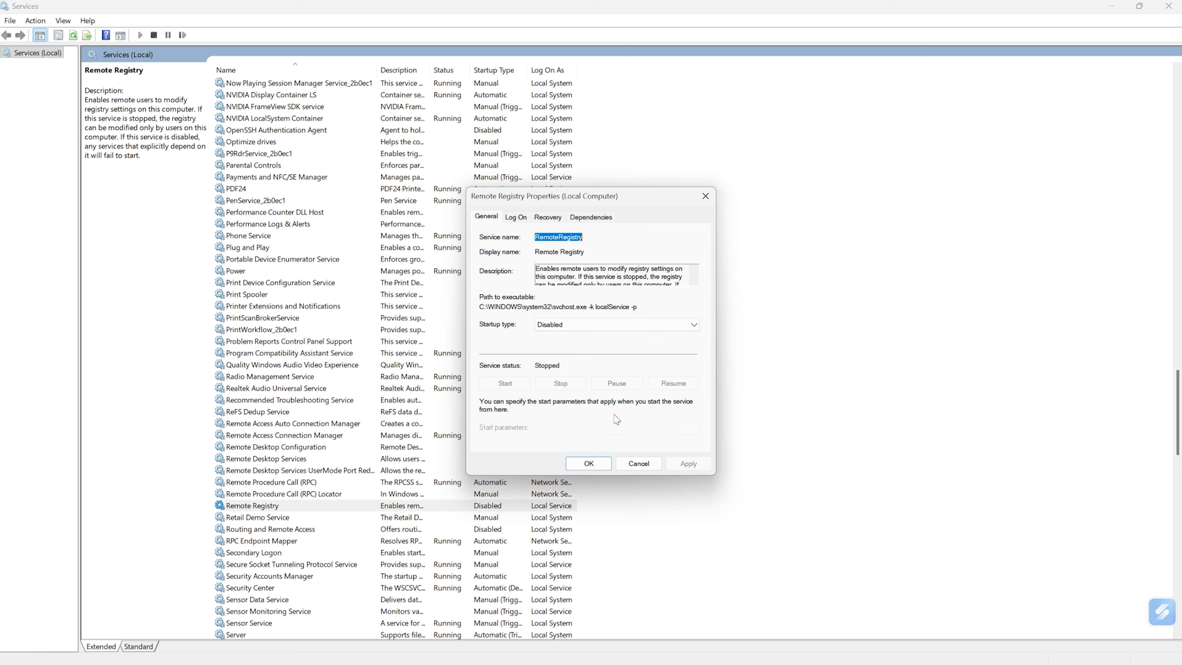
left_click(639, 463)
Stop the TCP/IP NetBIOS Helper service, set its startup type to Disabled, and apply the change
scroll(279, 328, "down", 5)
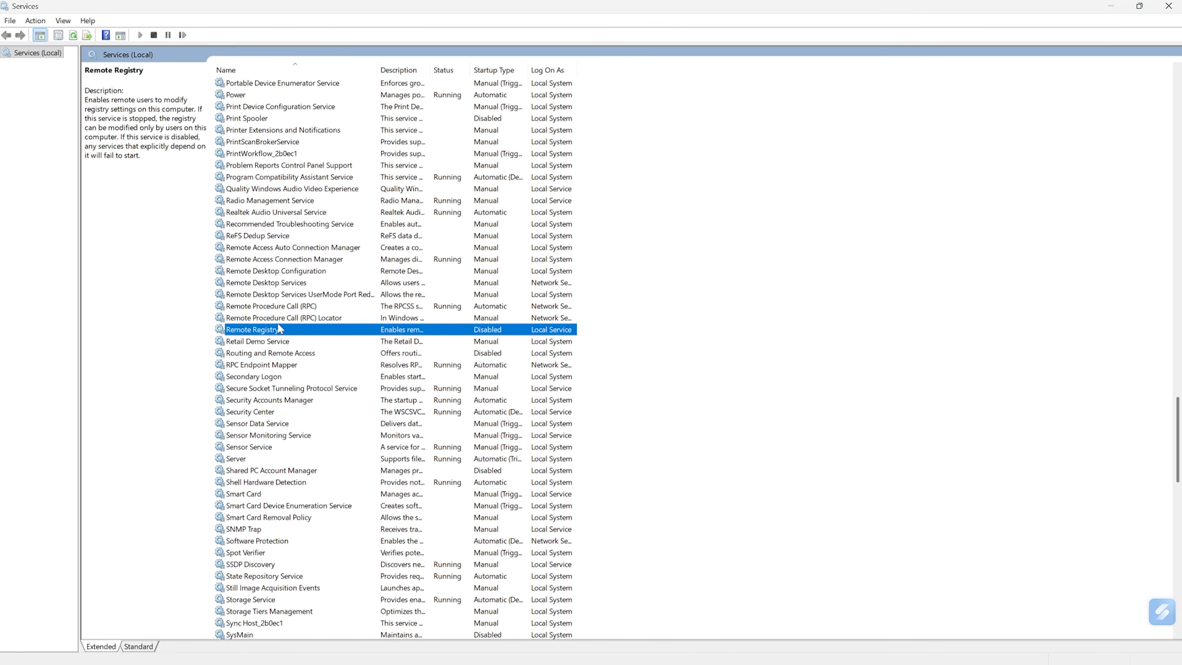
scroll(279, 330, "down", 6)
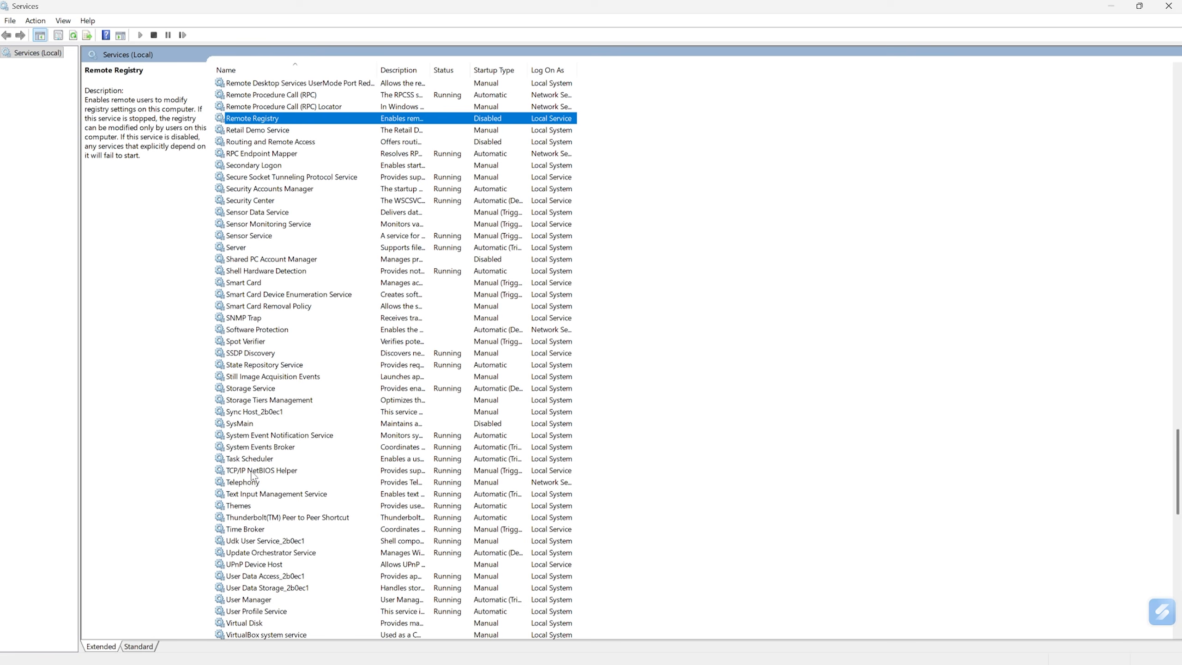
left_click(253, 471)
right_click(263, 472)
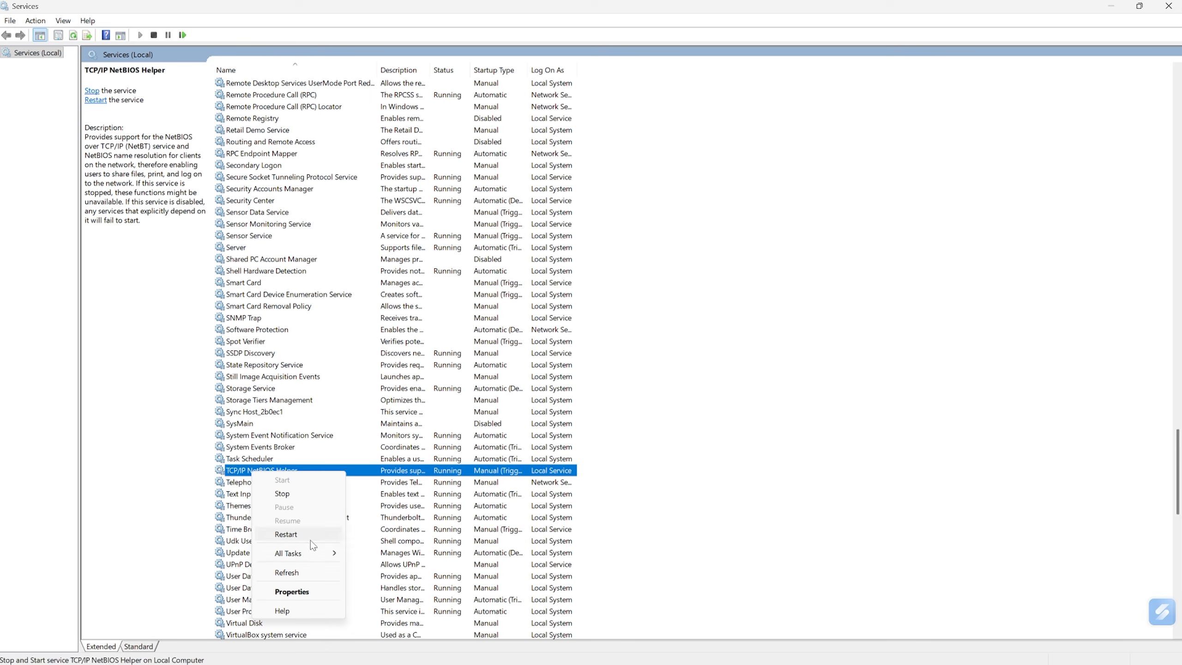
left_click(317, 597)
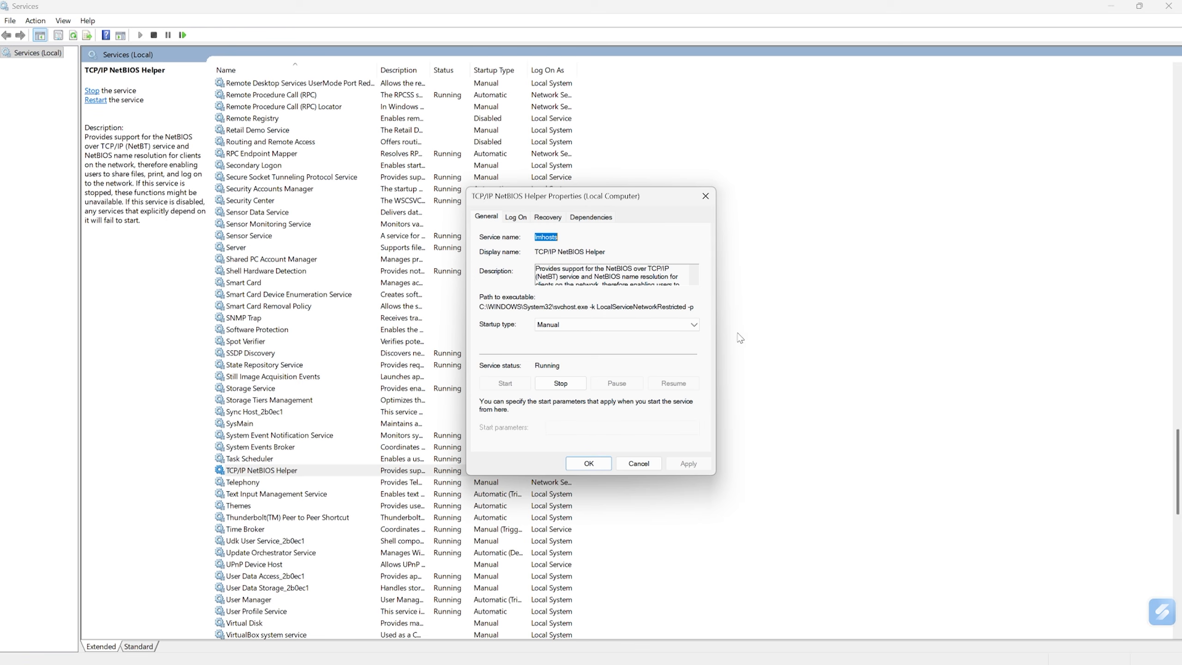
left_click(561, 383)
left_click(566, 324)
left_click(565, 362)
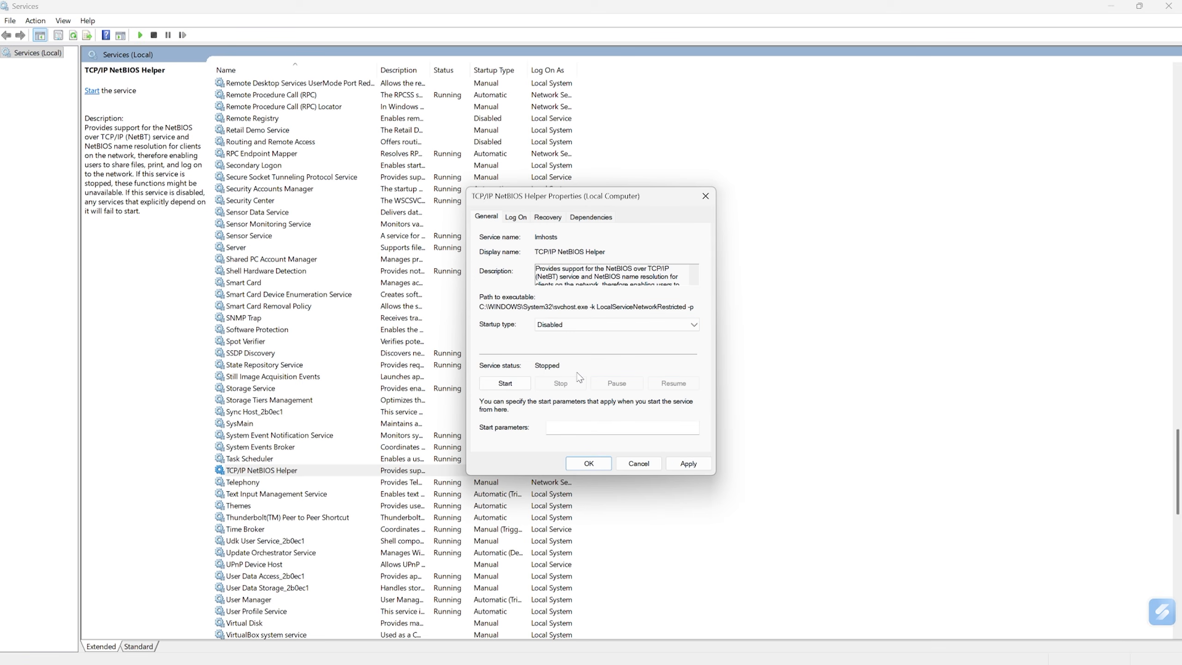
left_click(689, 463)
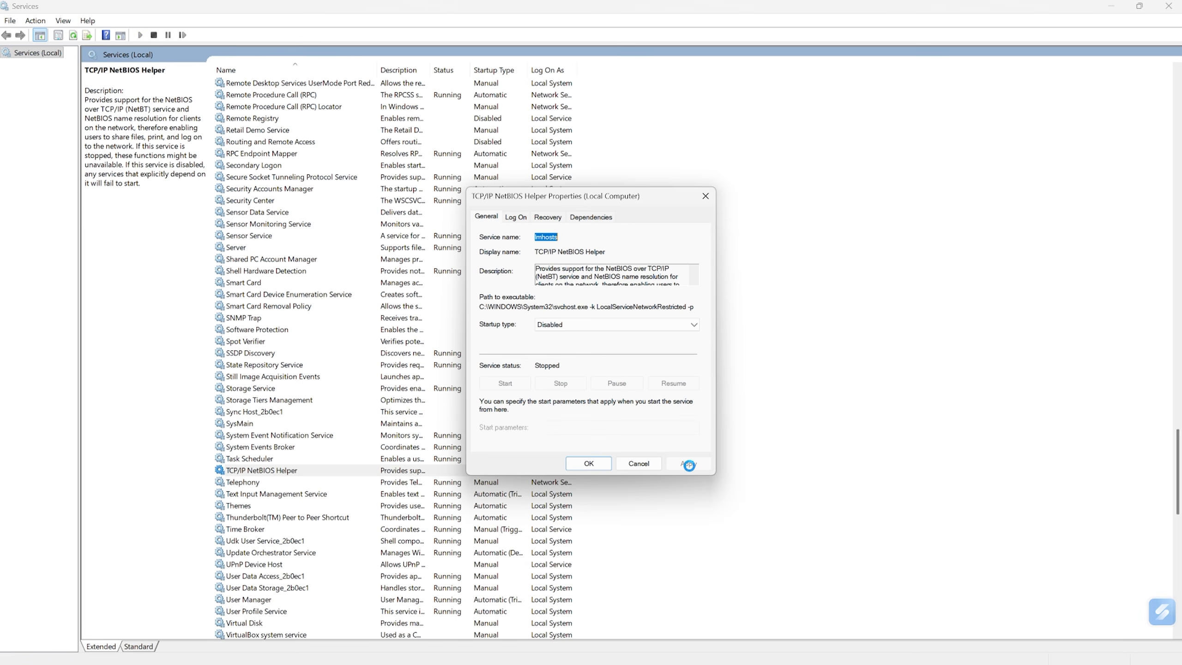
left_click(589, 463)
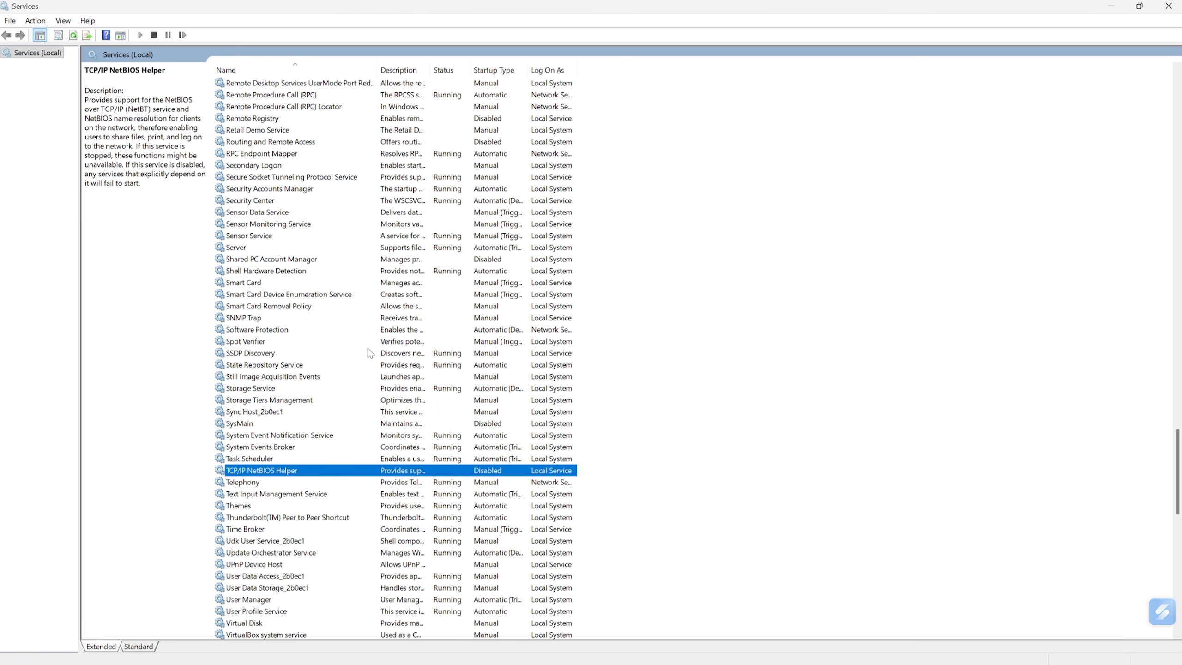
Set the startup type of the Windows Error Reporting Service to Disabled and apply the change
scroll(371, 419, "down", 7)
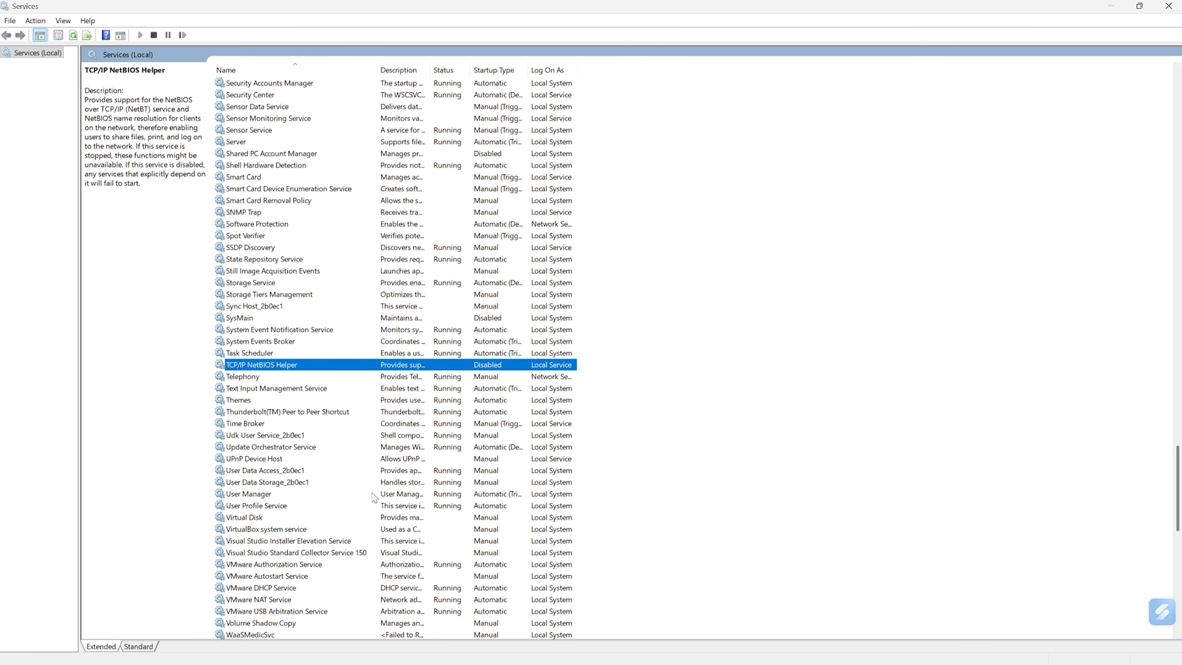
scroll(373, 497, "down", 2)
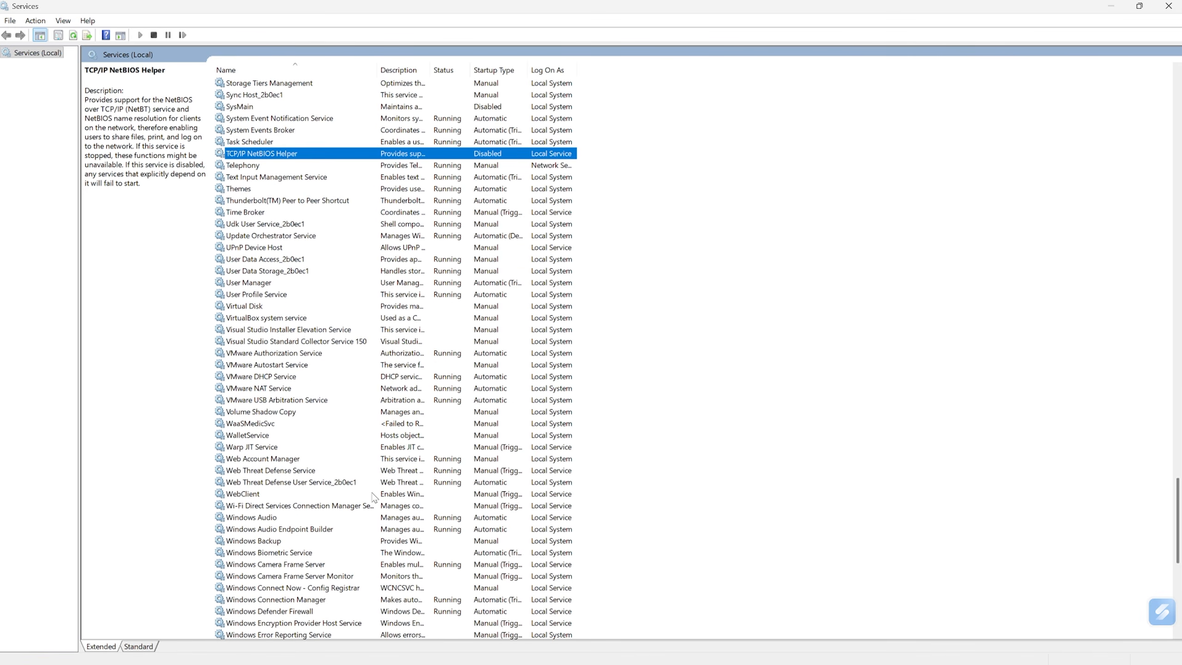
scroll(373, 498, "down", 2)
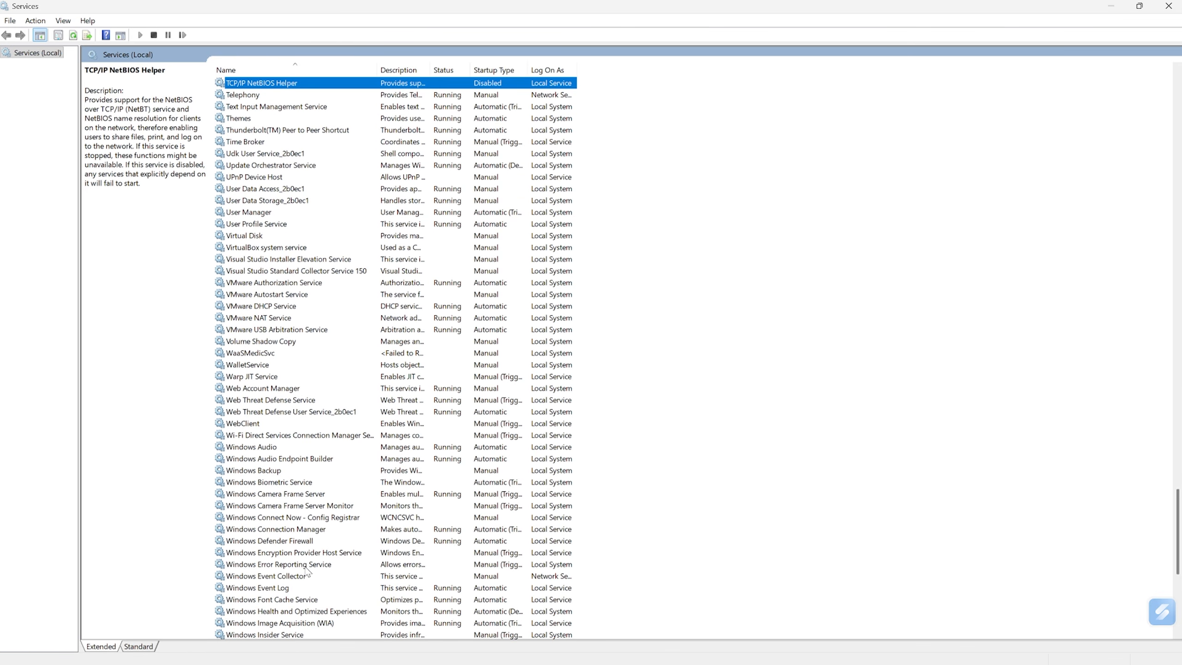
left_click(324, 565)
right_click(323, 566)
left_click(347, 536)
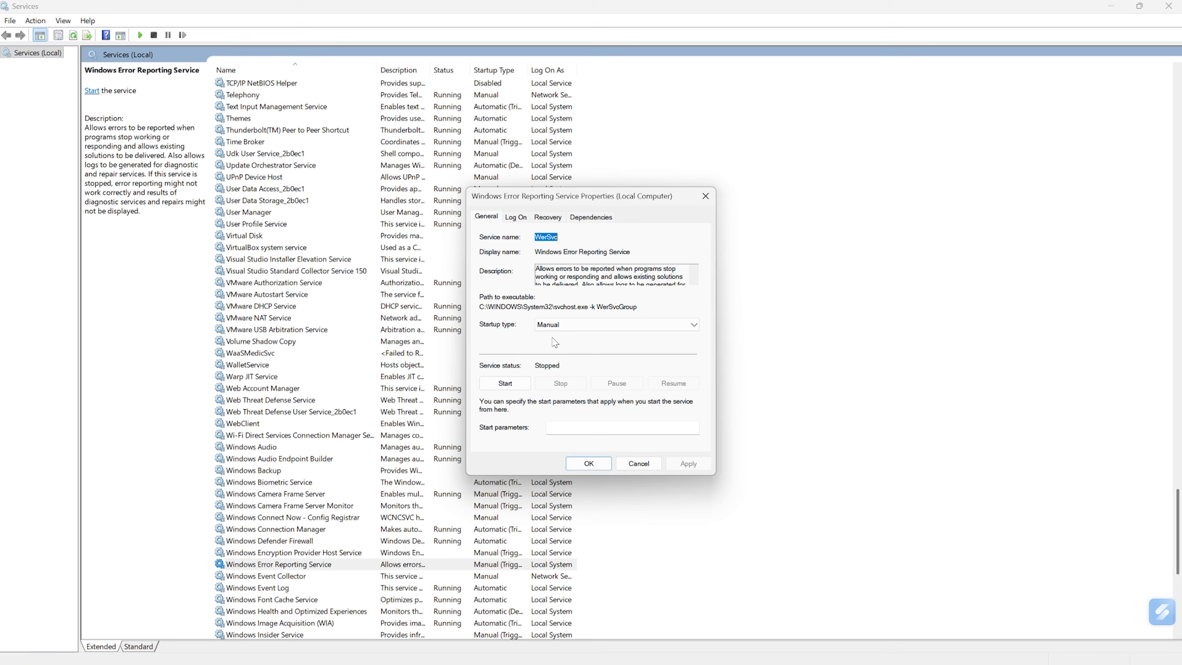
left_click(566, 328)
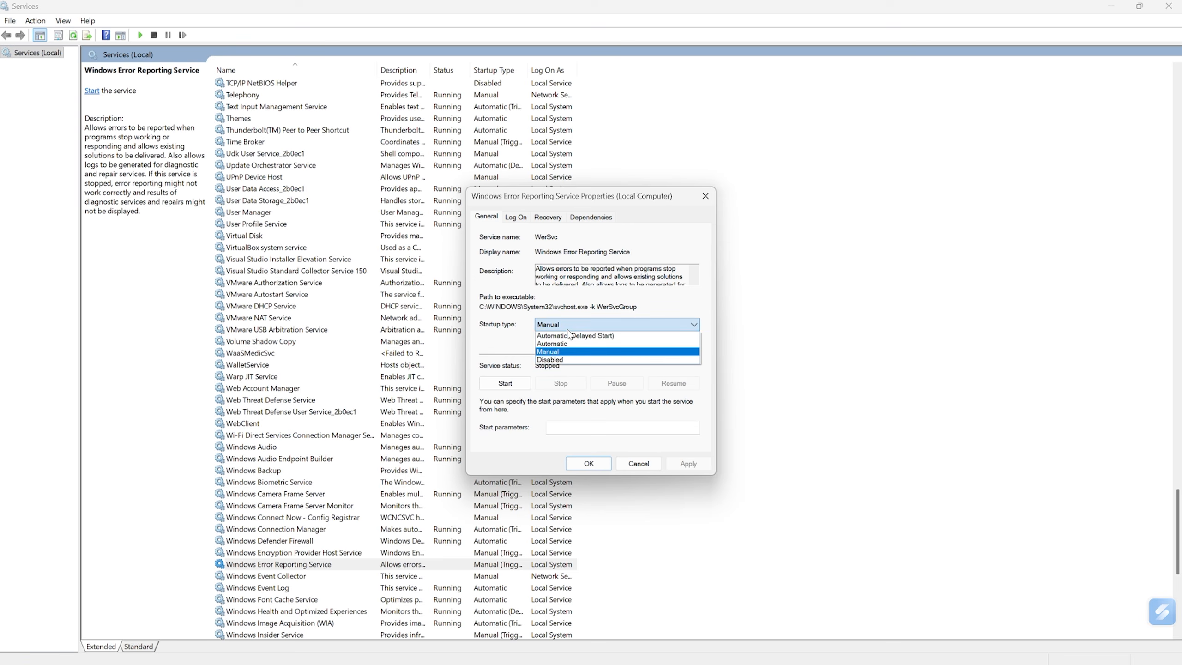
left_click(561, 359)
left_click(679, 463)
left_click(600, 464)
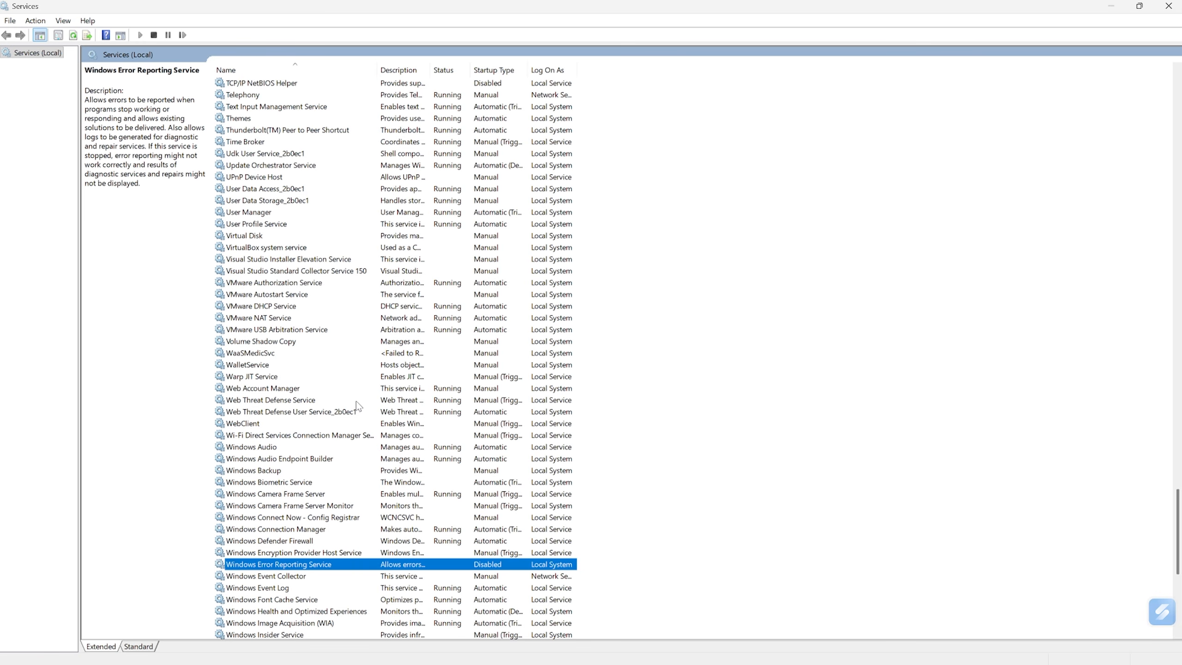
Set the startup type of the Windows Image Acquisition (WIA) service to Disabled, stop the service, and apply the change
scroll(357, 401, "down", 4)
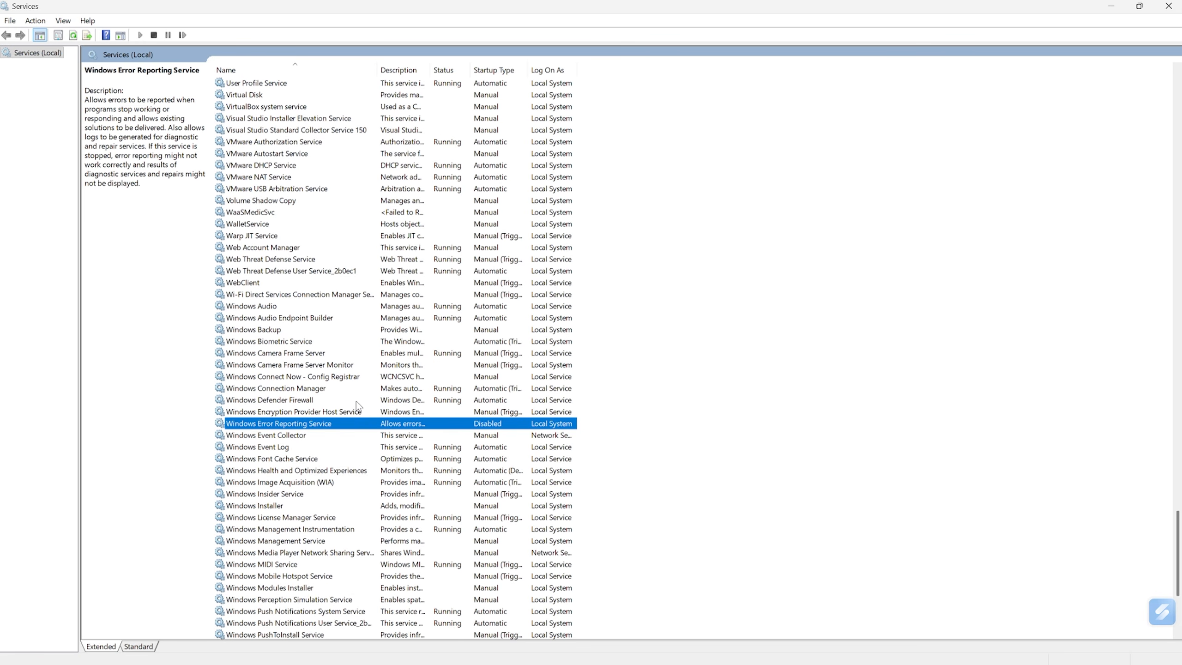
scroll(357, 402, "down", 3)
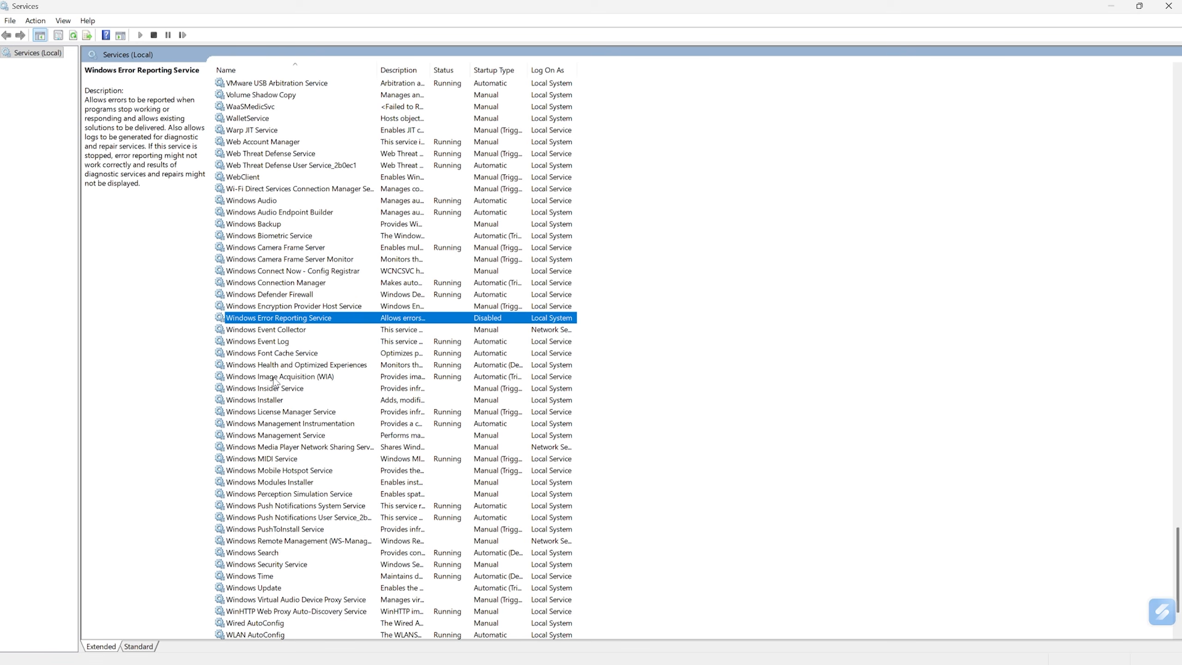
left_click(314, 377)
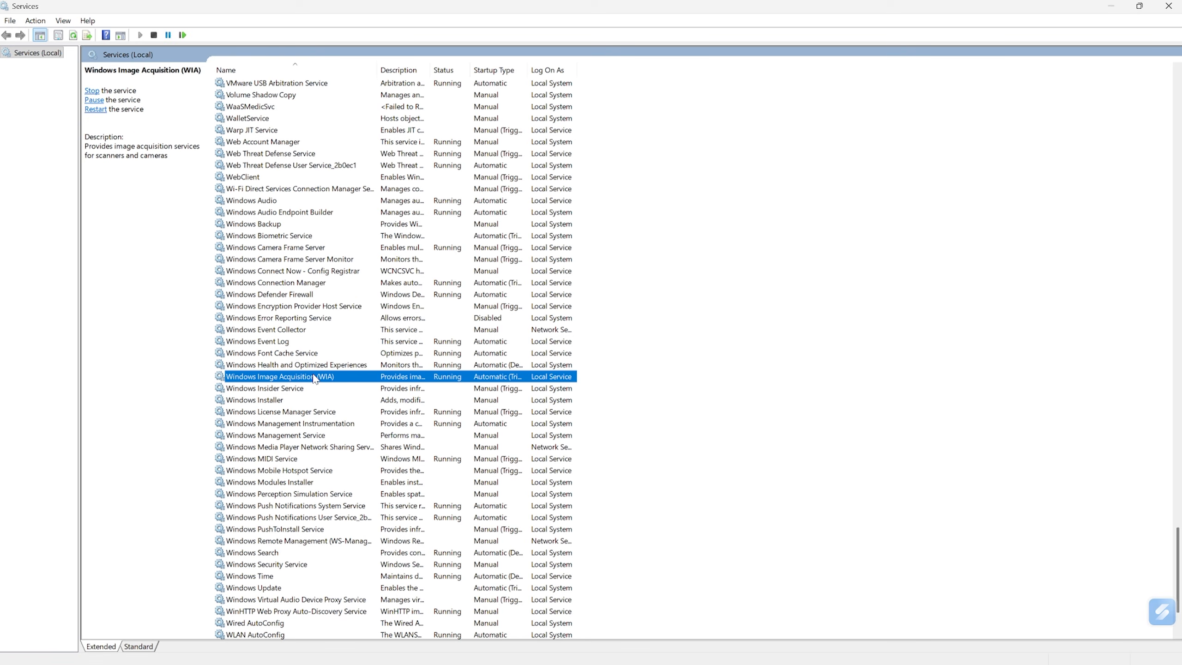
right_click(314, 377)
left_click(357, 495)
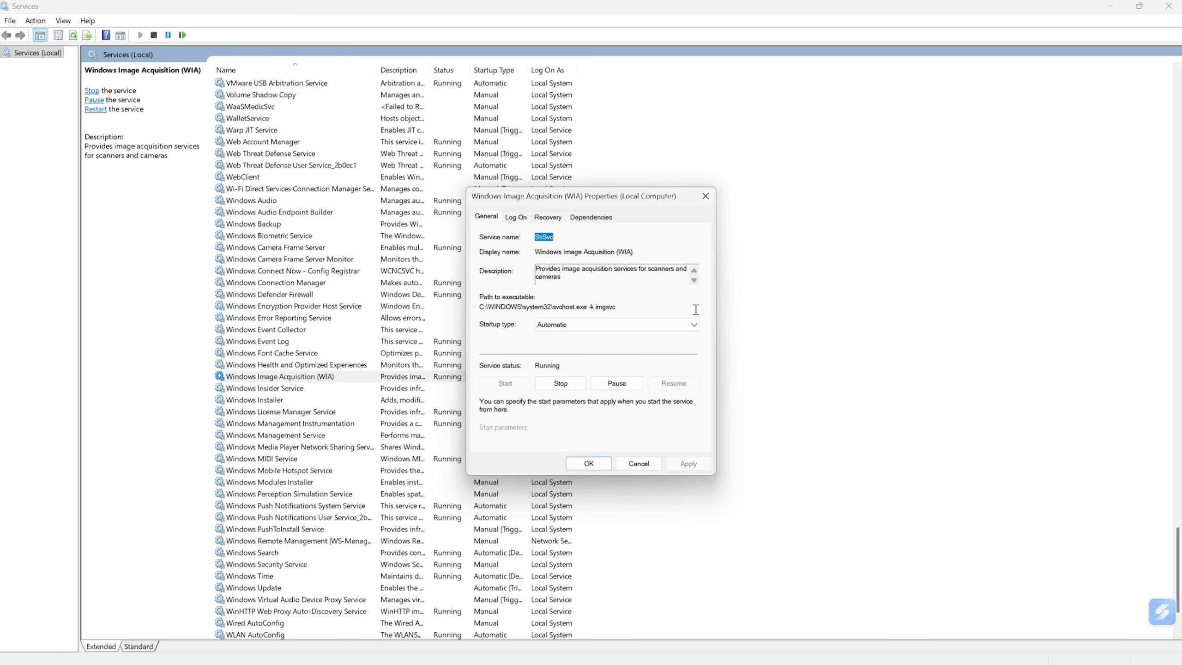
left_click(618, 326)
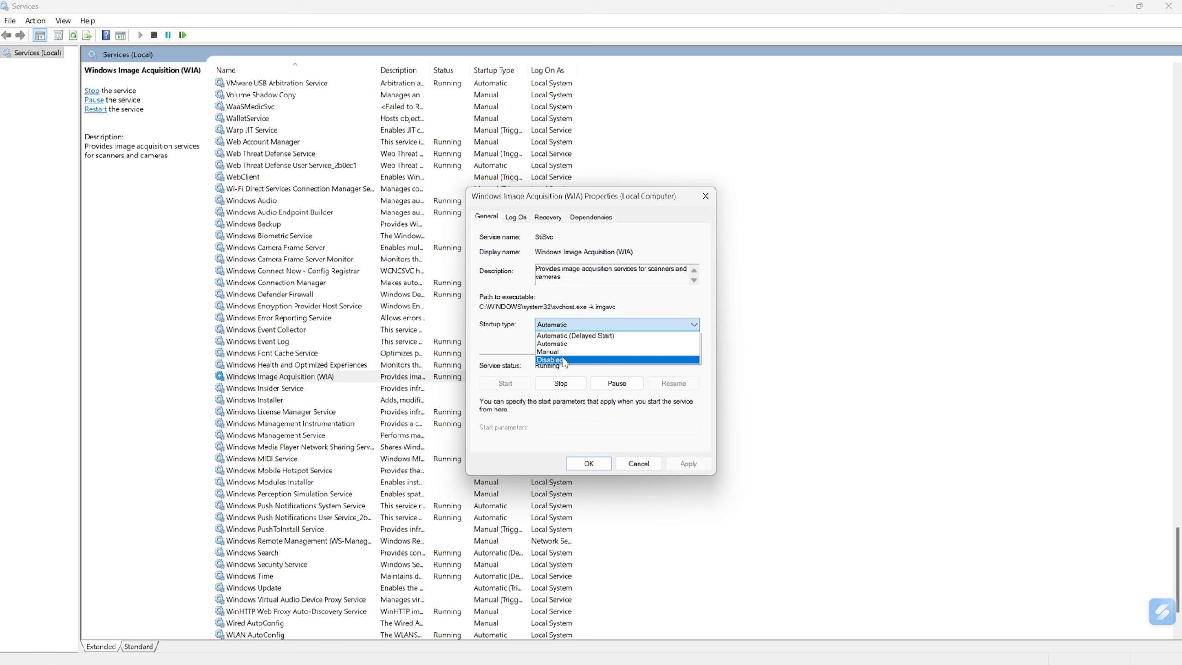
left_click(554, 359)
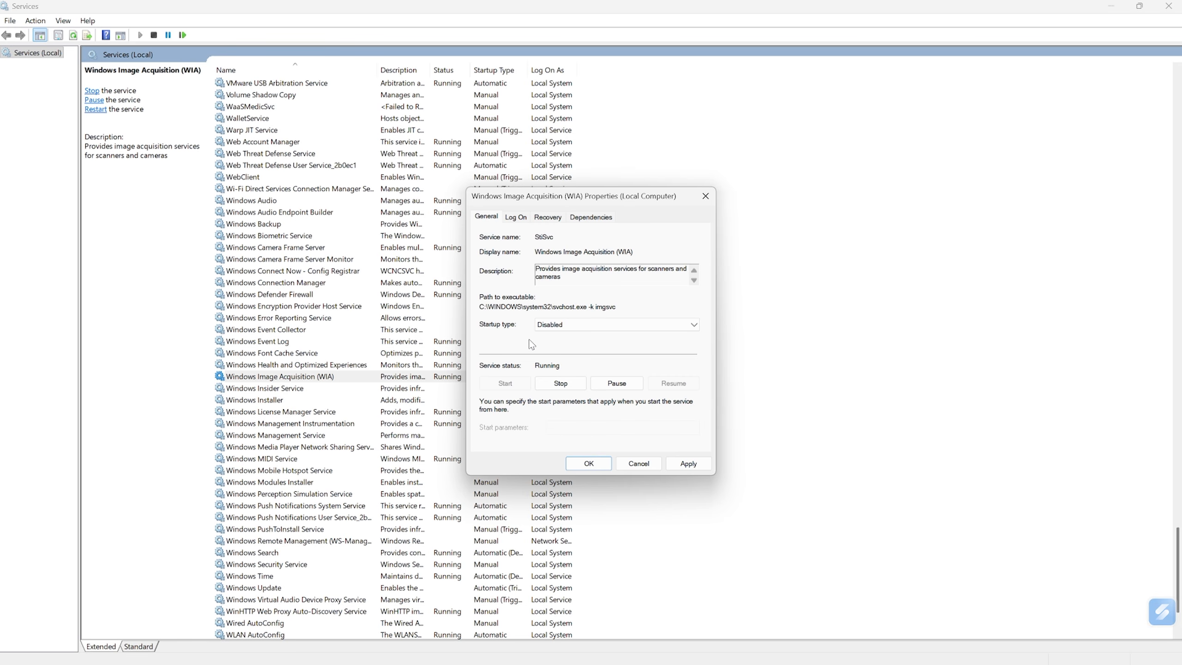
left_click(561, 383)
left_click(682, 463)
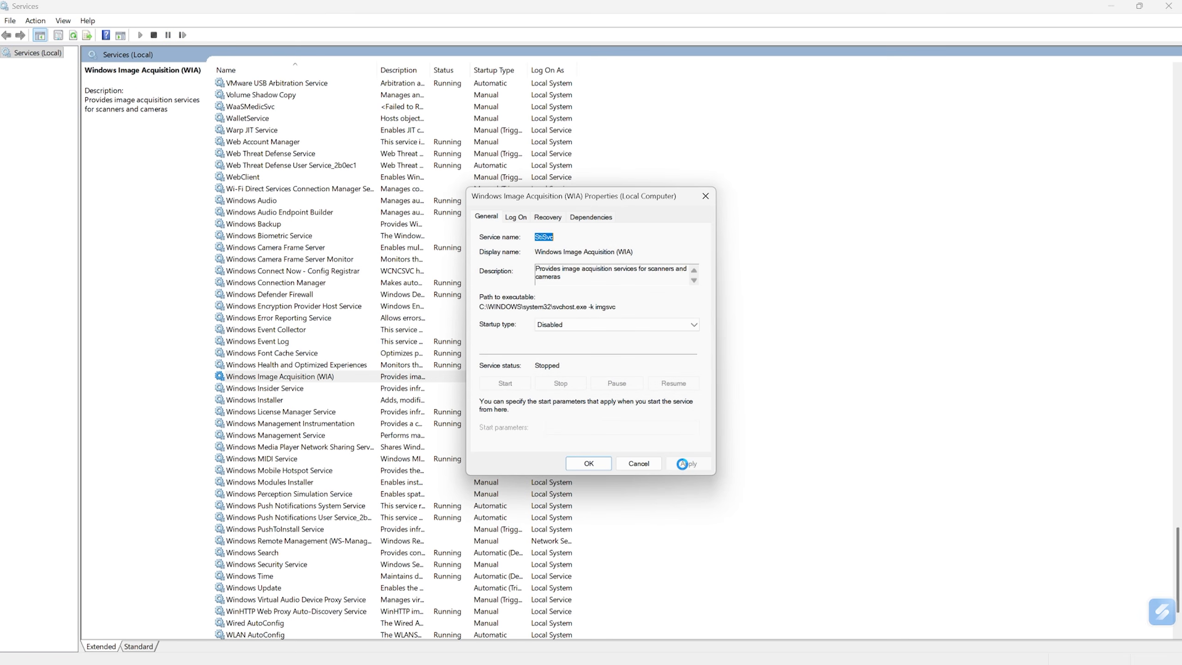
left_click(589, 463)
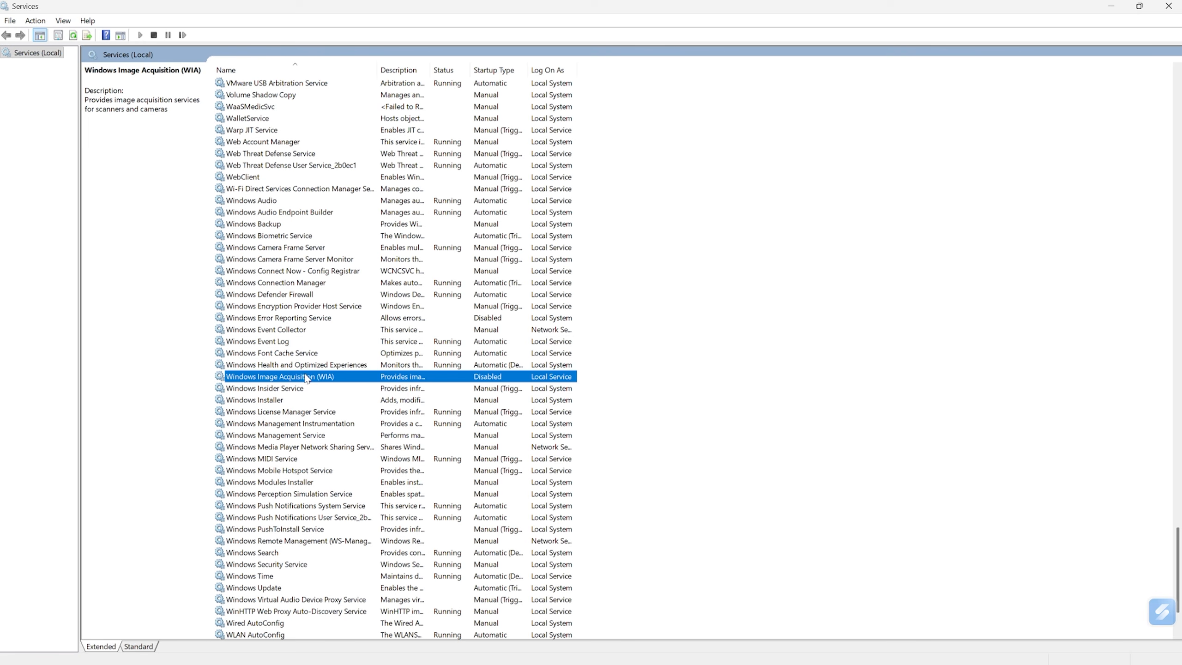
Recheck the startup type and status of the Windows Image Acquisition (WIA) service in its properties, then close the Services window
right_click(344, 378)
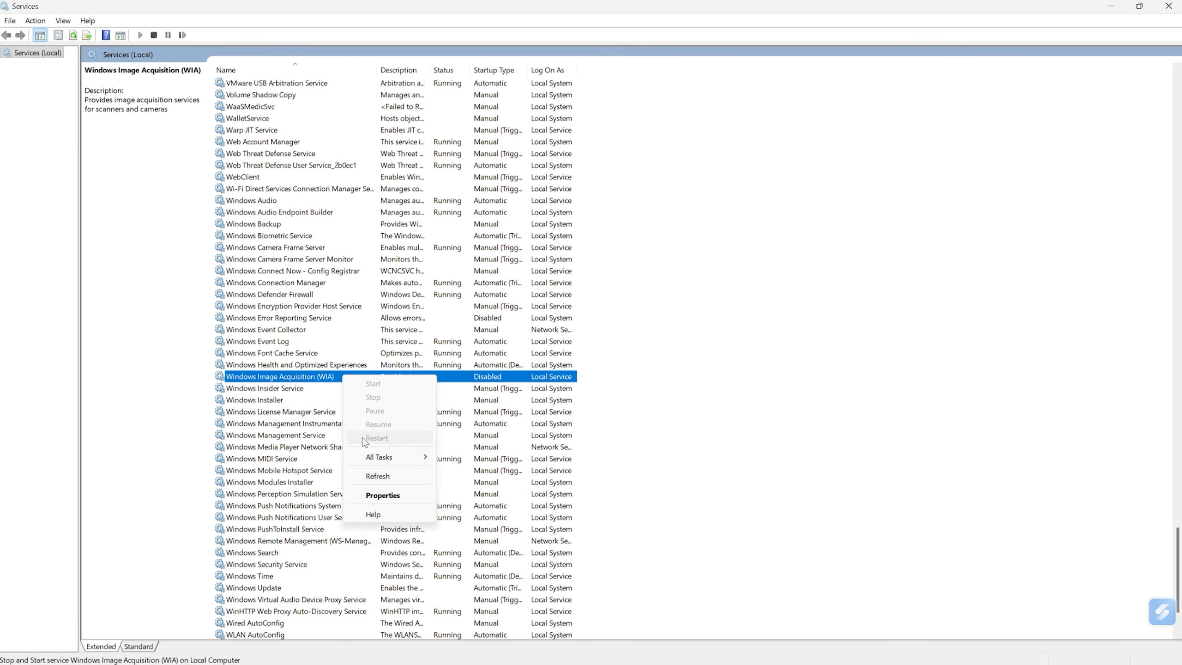
left_click(372, 494)
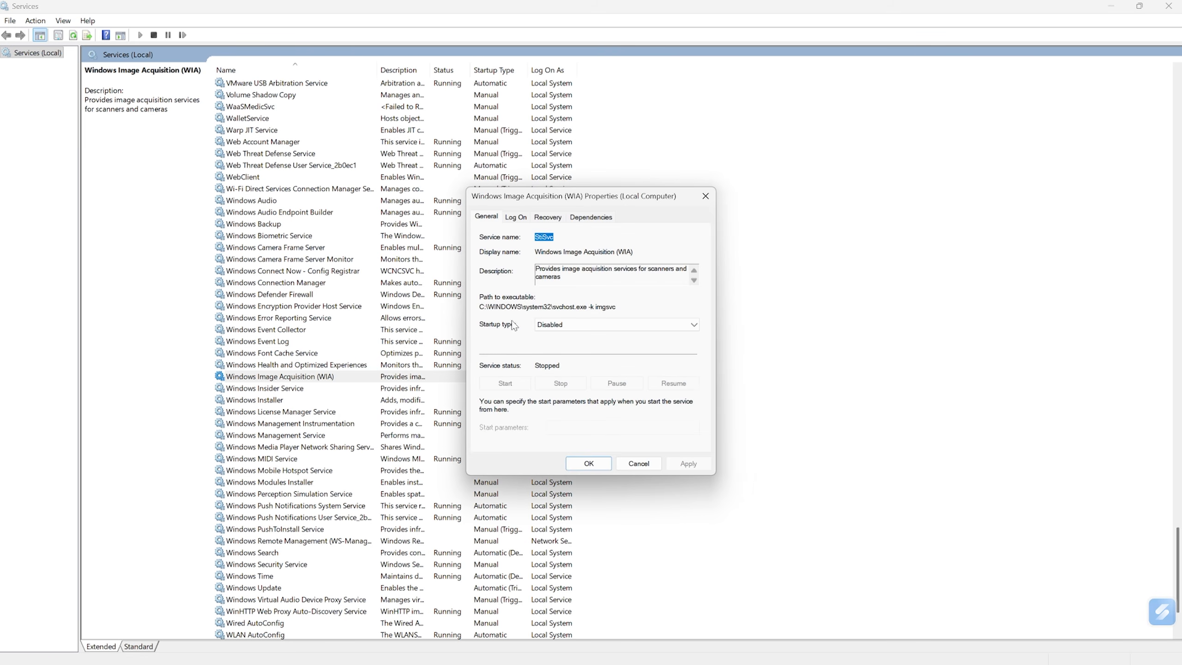
left_click(563, 325)
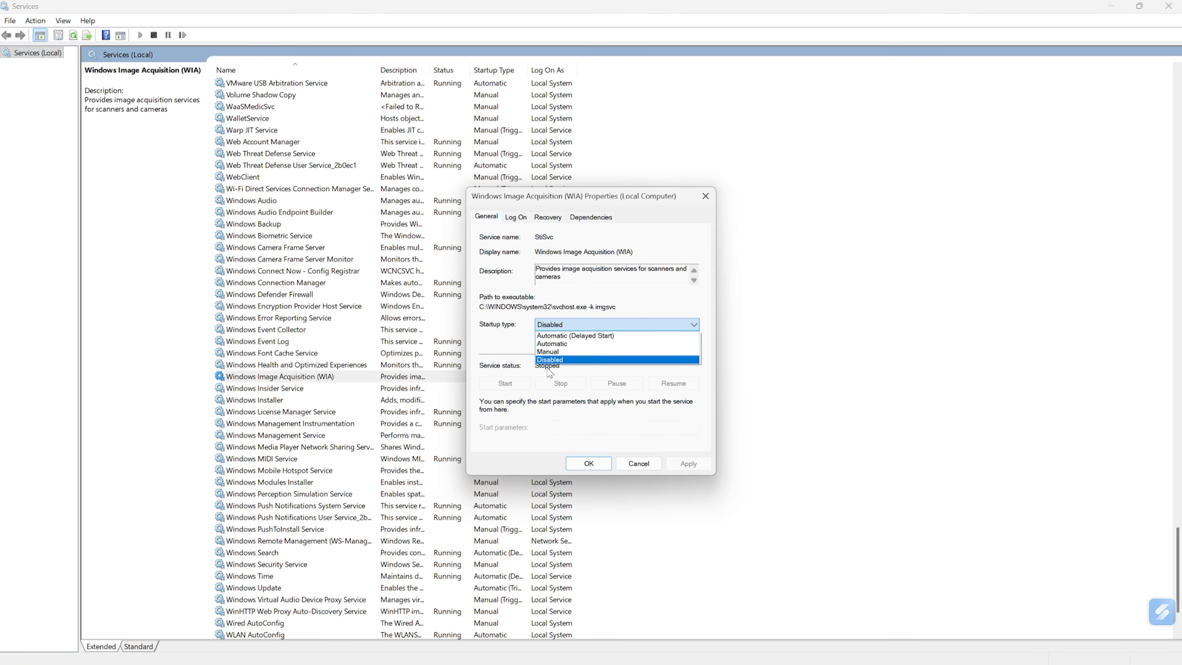
left_click(624, 405)
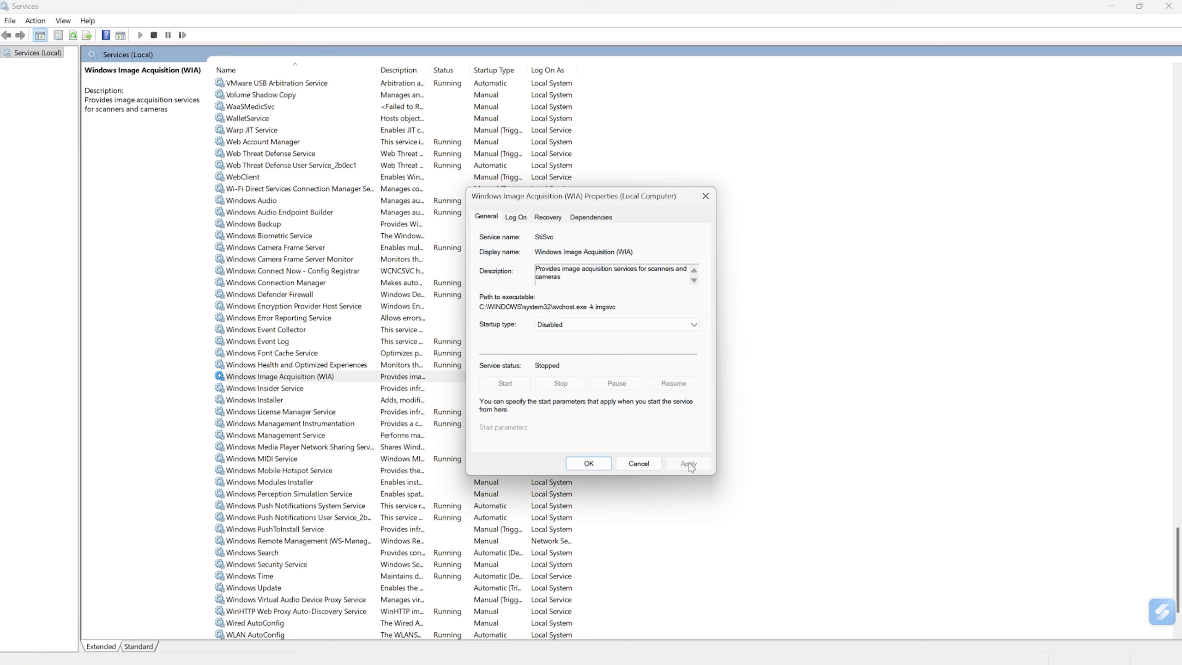
left_click(588, 463)
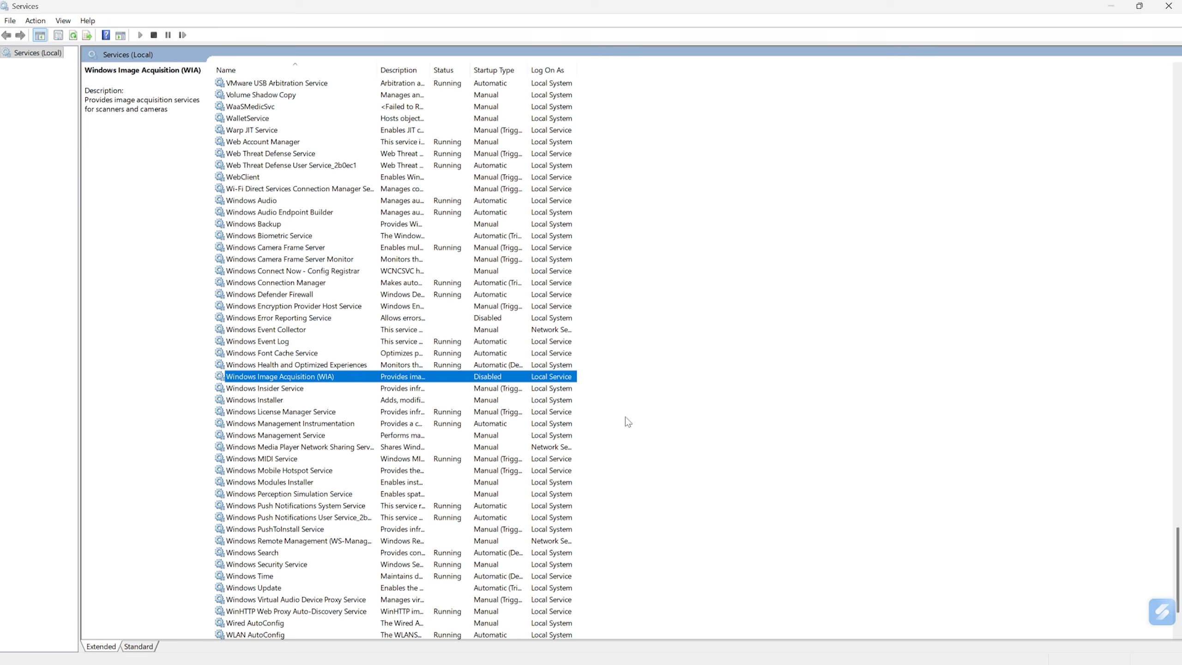
left_click(1169, 5)
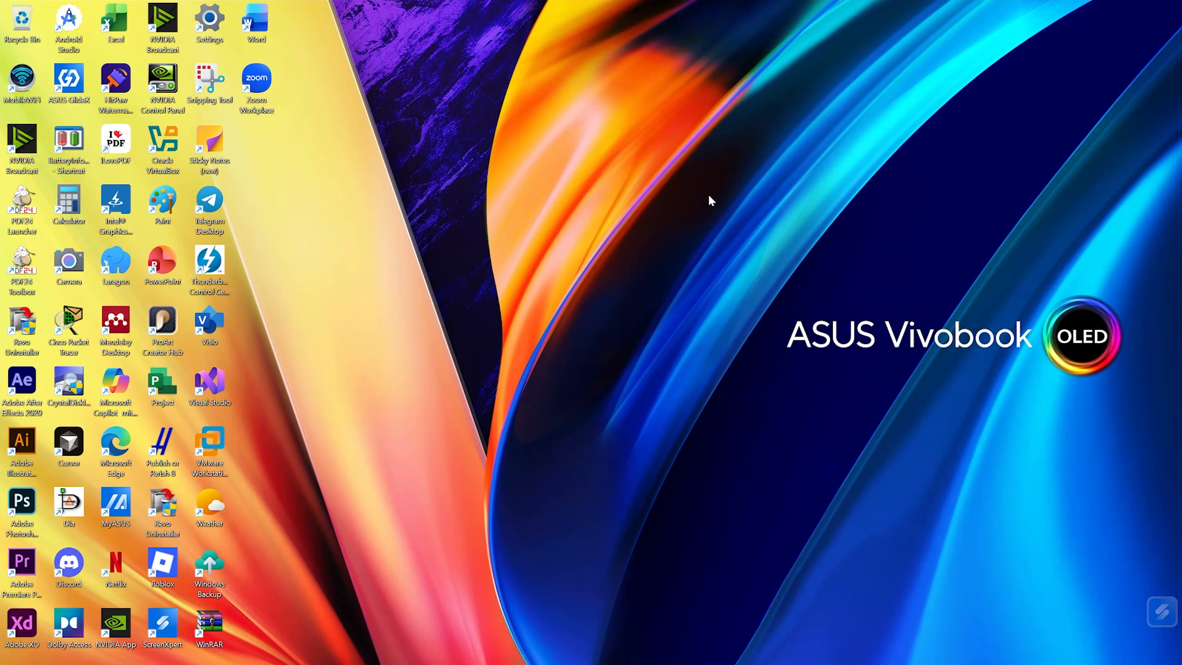